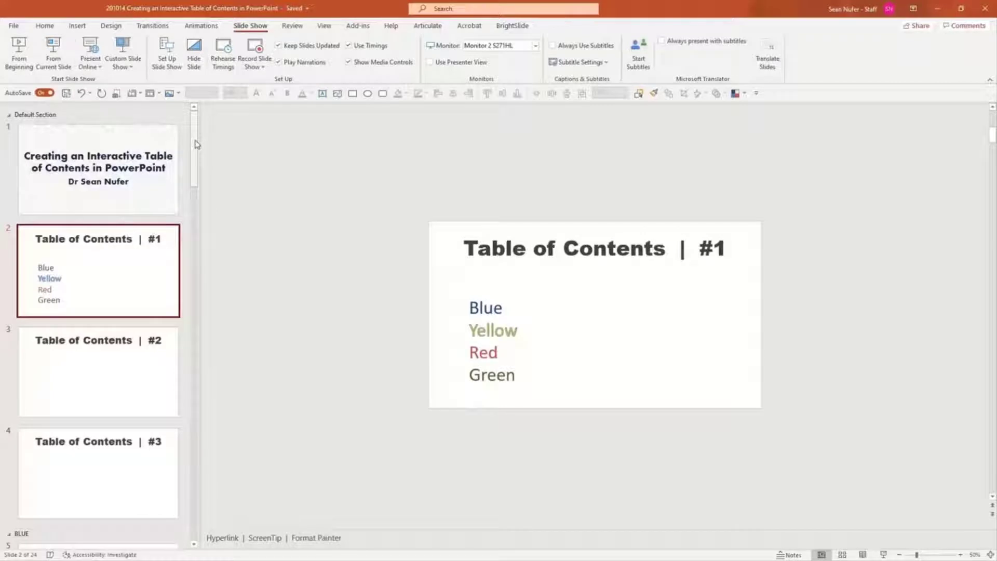
Display the title slide, slide 1, from the thumbnail pane
click(171, 157)
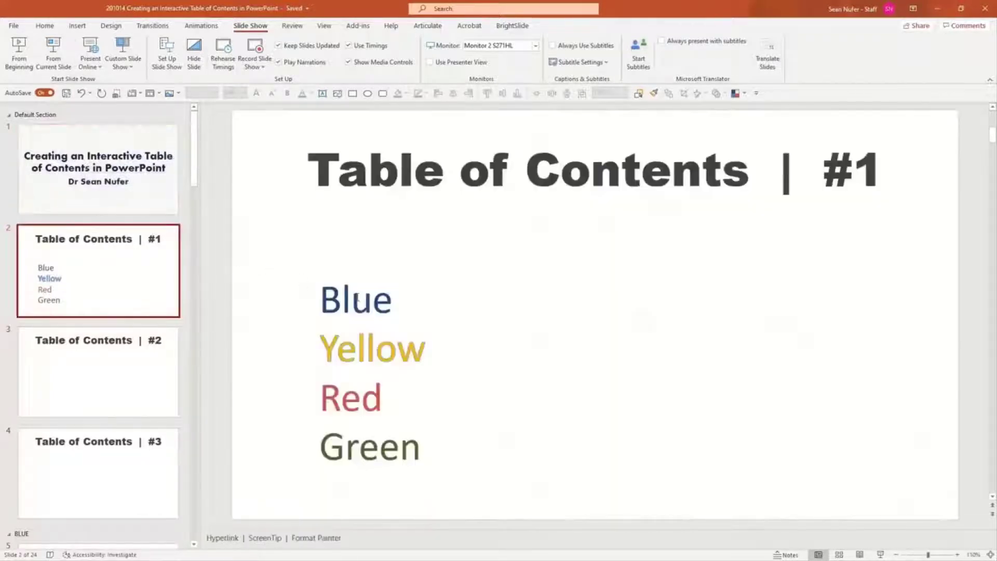
Move the Blue, Yellow, Red, Green list box higher on the slide
click(357, 296)
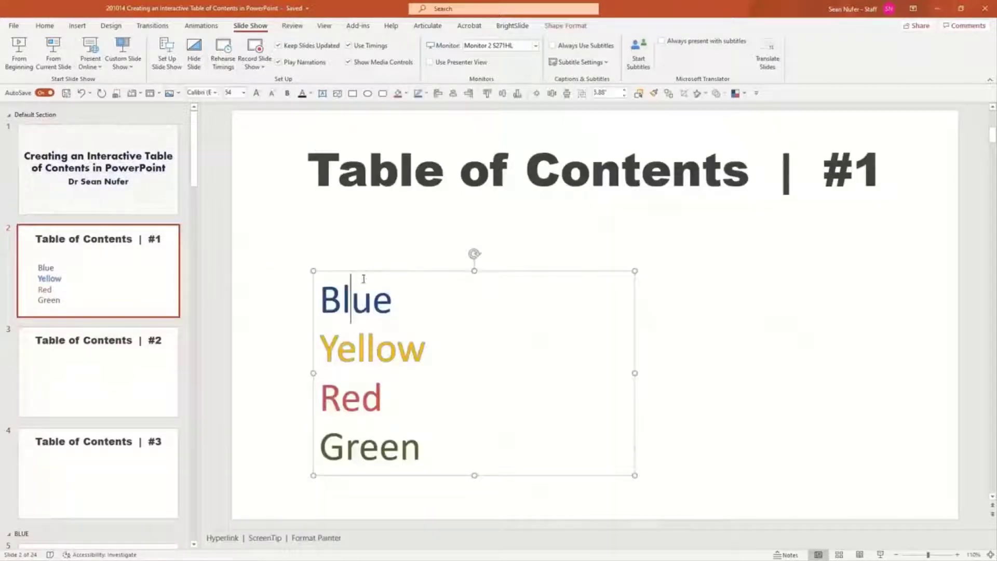
drag(363, 272, 360, 232)
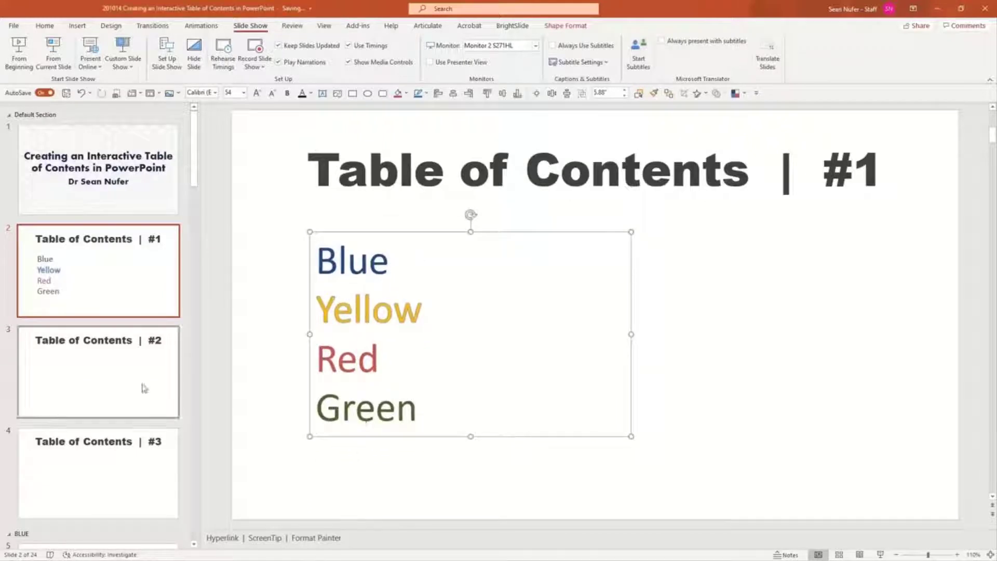
scroll(81, 146, down, 3)
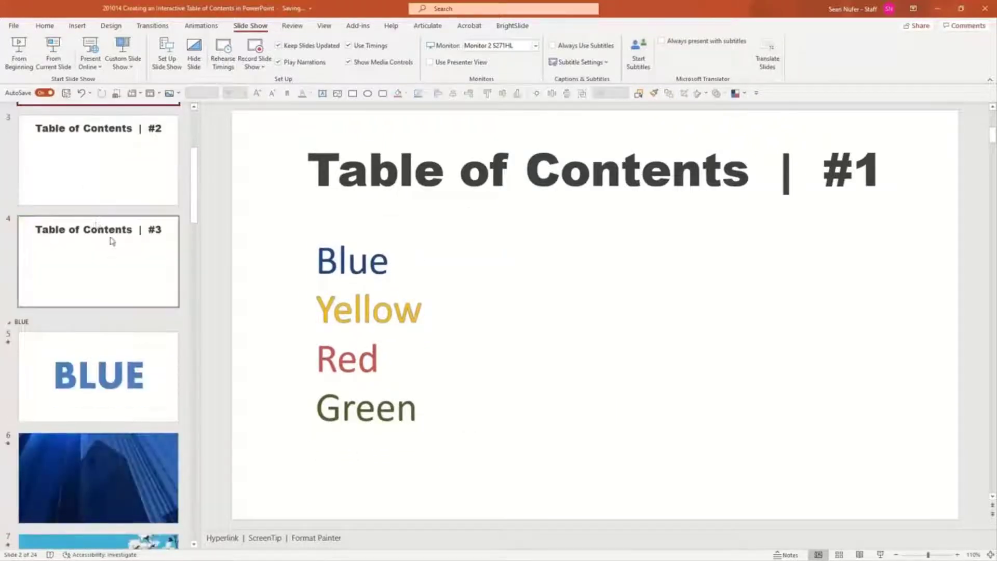
scroll(113, 223, down, 1)
scroll(115, 218, down, 1)
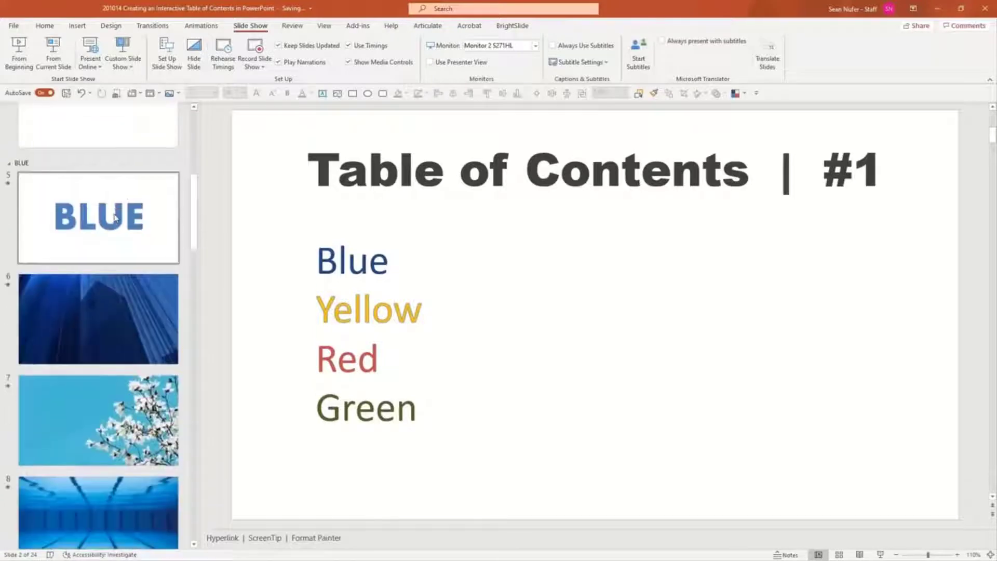
Collapse and re-expand the BLUE and YELLOW sections in the thumbnail pane
click(9, 166)
click(9, 179)
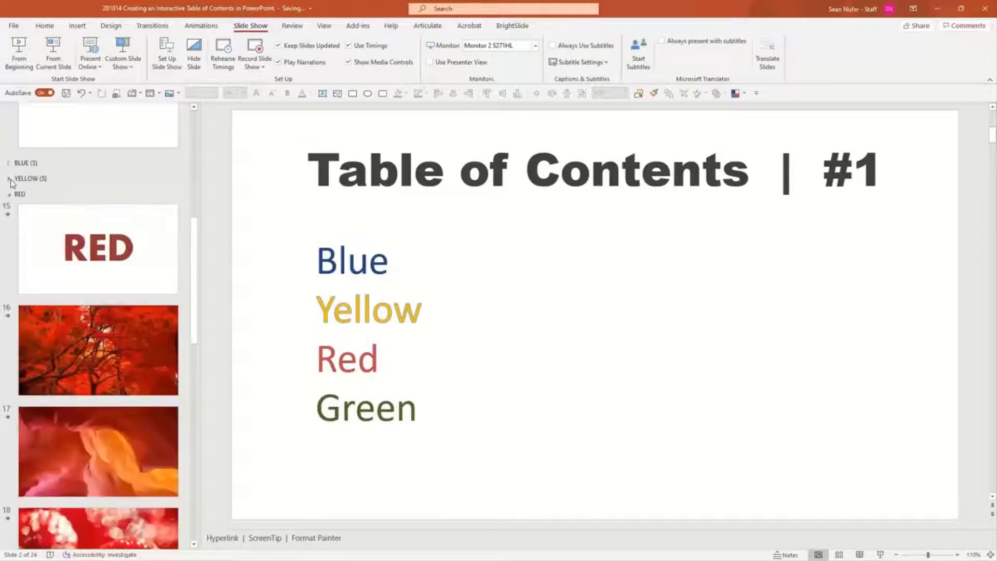
click(9, 179)
click(8, 163)
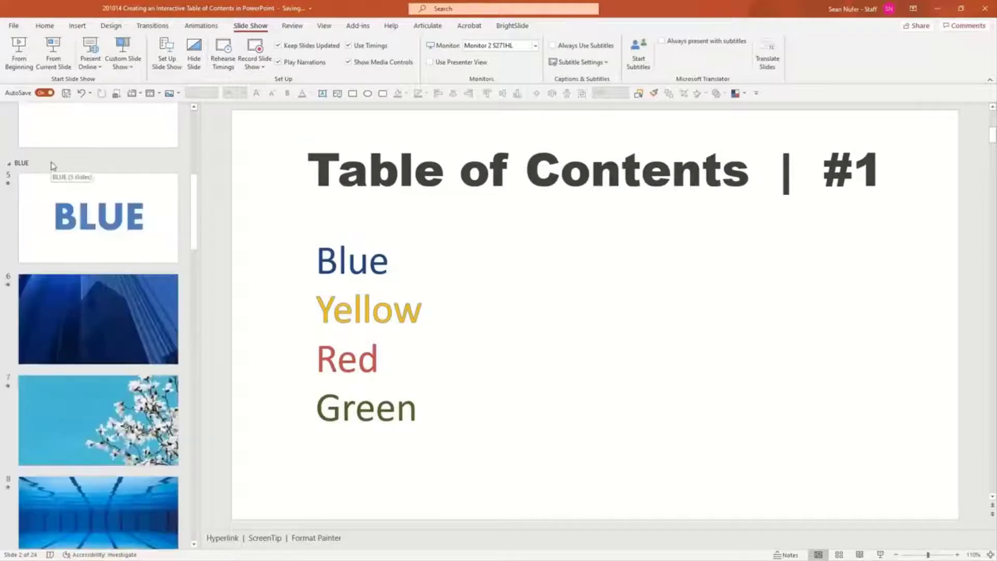
right_click(24, 167)
click(51, 172)
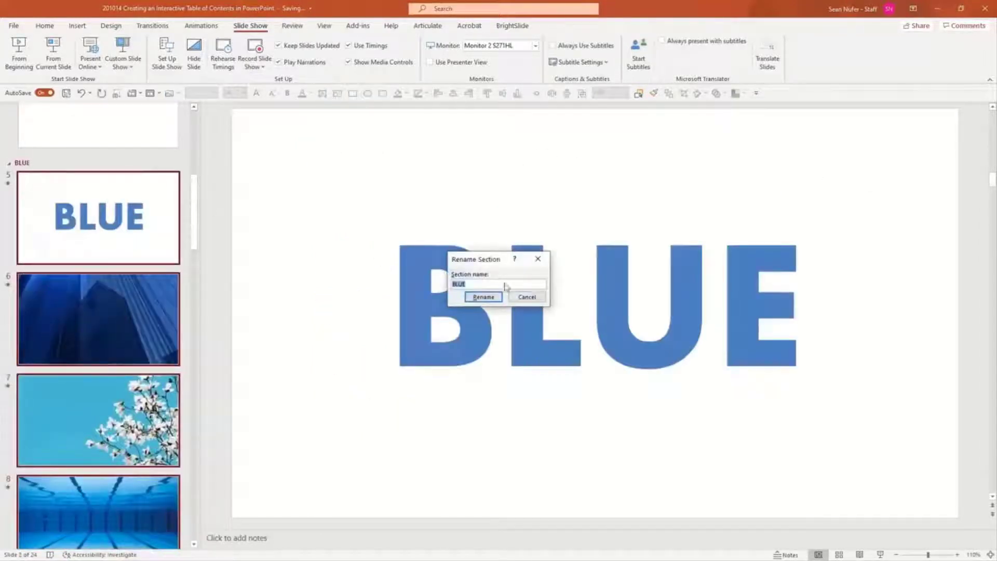
click(526, 297)
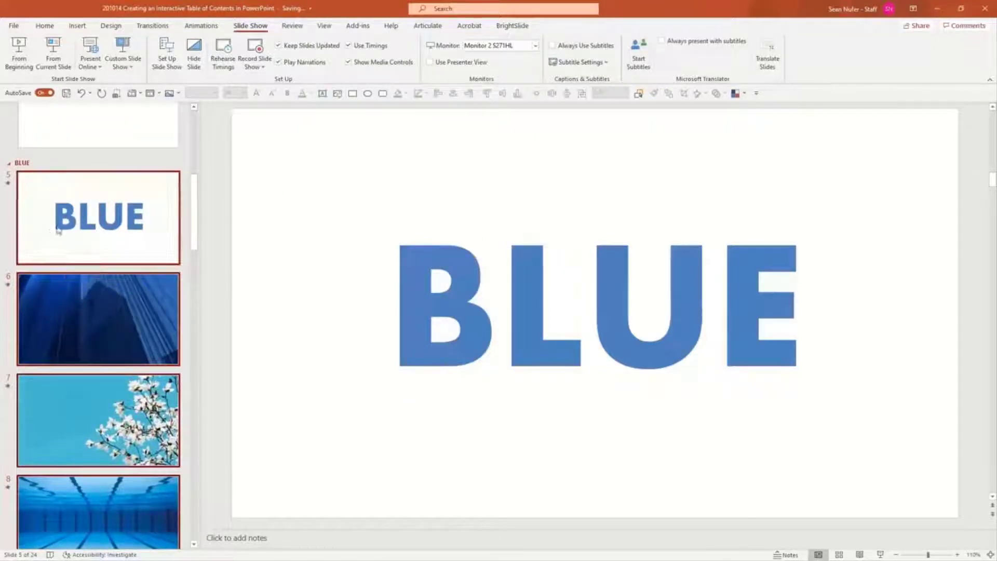
scroll(67, 278, down, 3)
scroll(66, 277, down, 2)
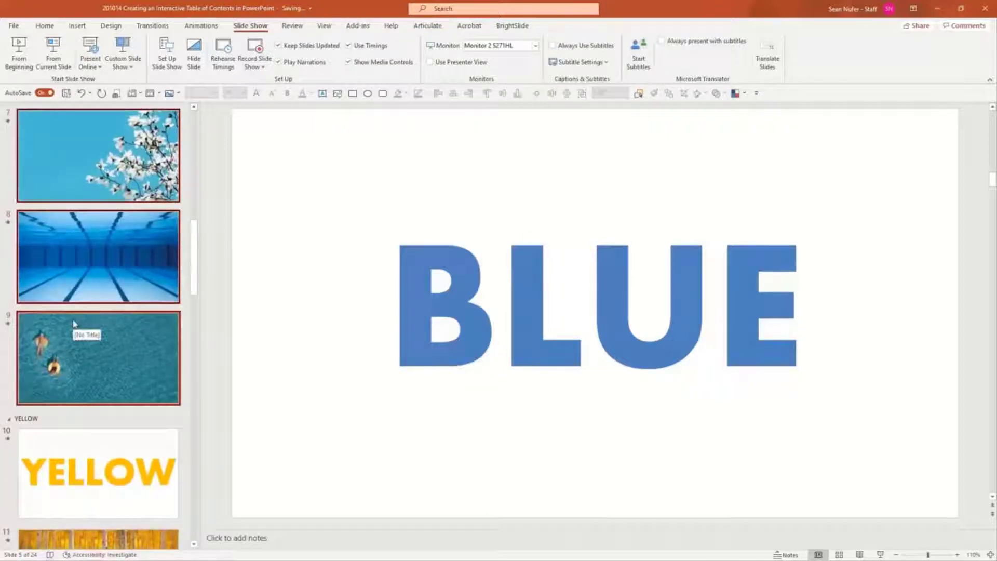
scroll(74, 324, down, 5)
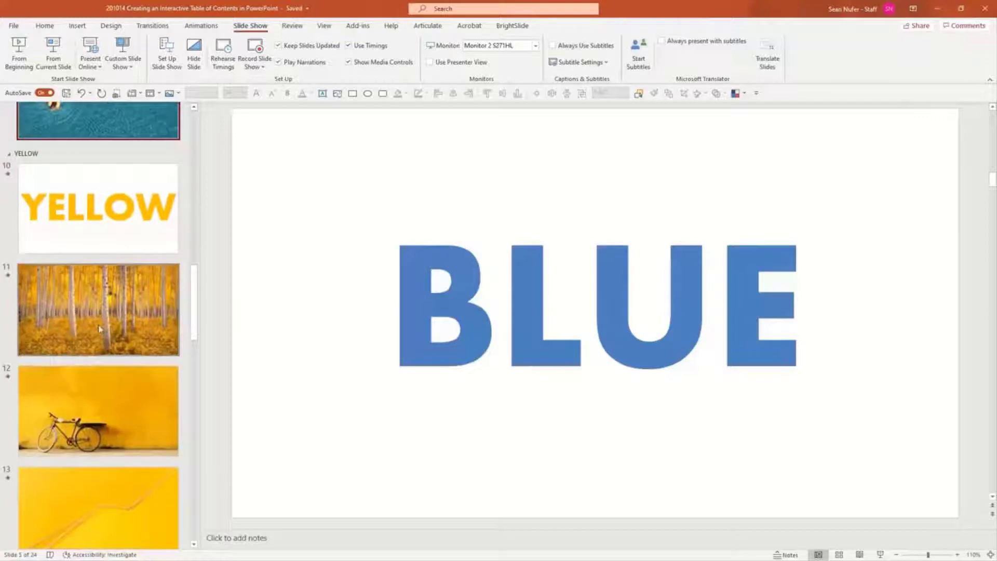
scroll(101, 328, down, 10)
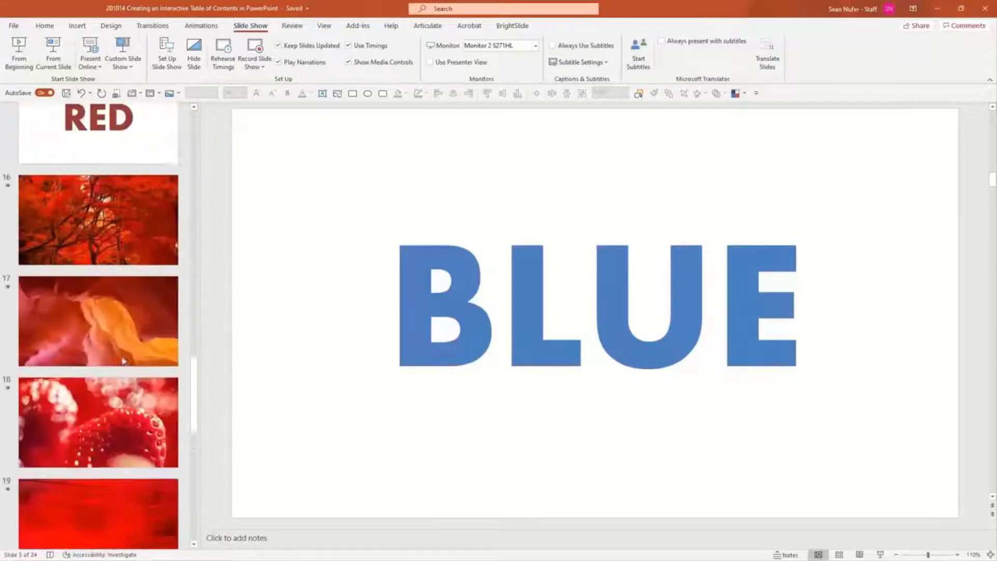
scroll(124, 361, down, 3)
scroll(144, 235, up, 6)
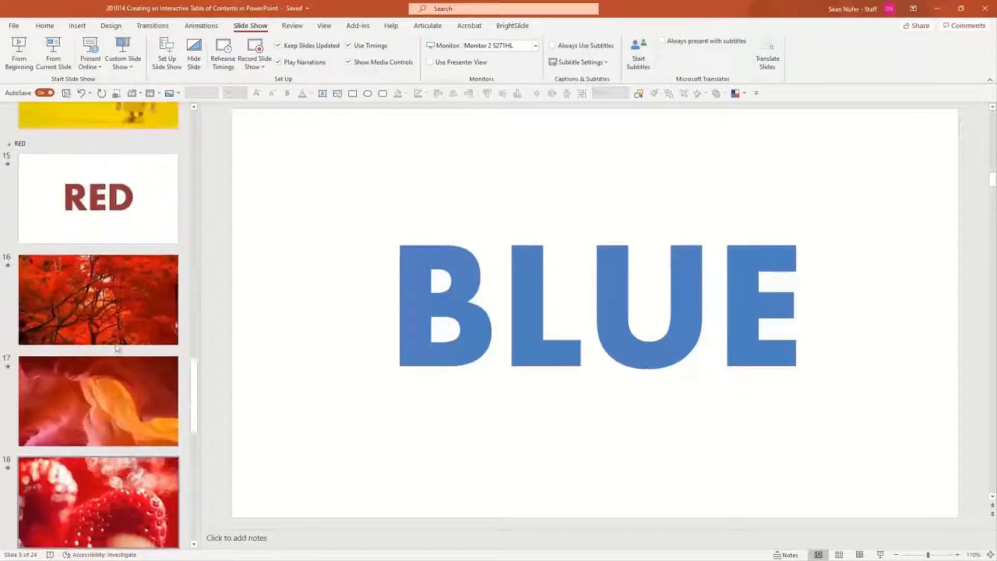
click(144, 235)
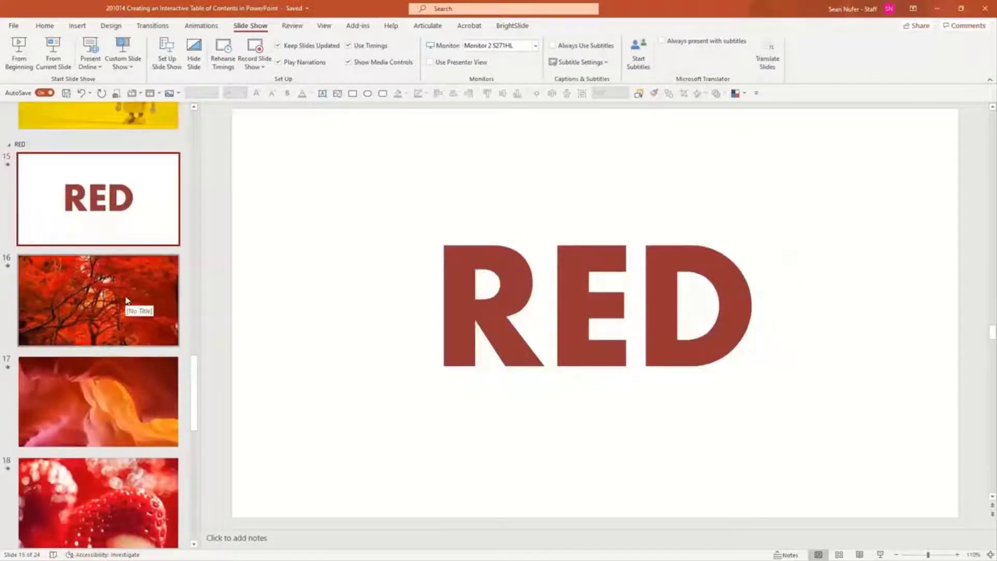
scroll(126, 300, down, 3)
click(104, 156)
click(96, 254)
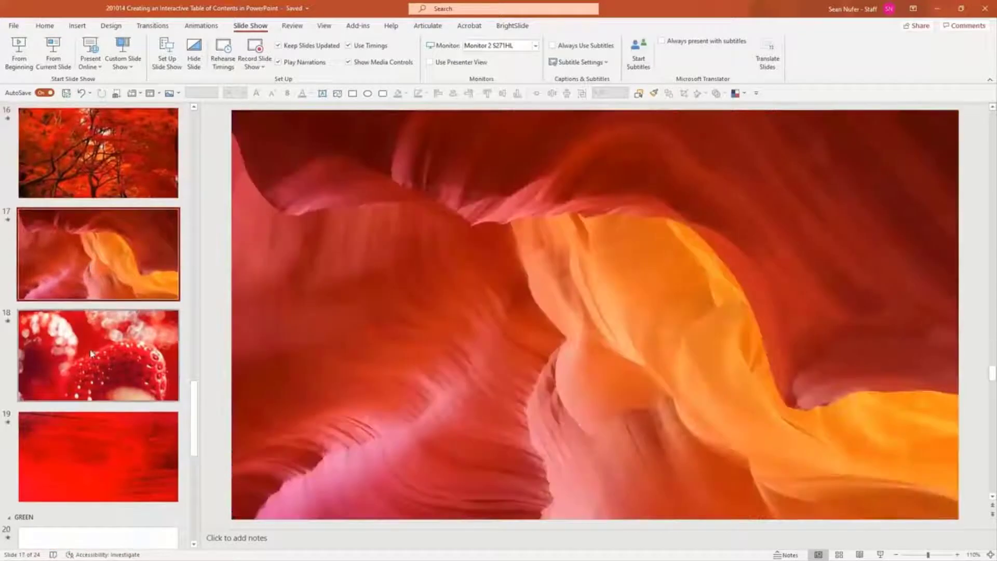
scroll(91, 356, down, 8)
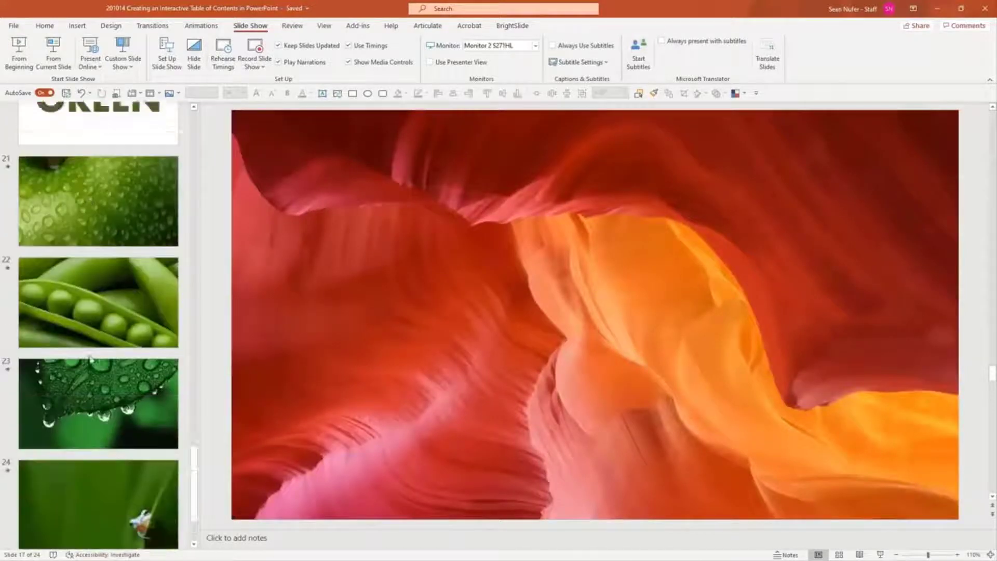
scroll(90, 359, up, 15)
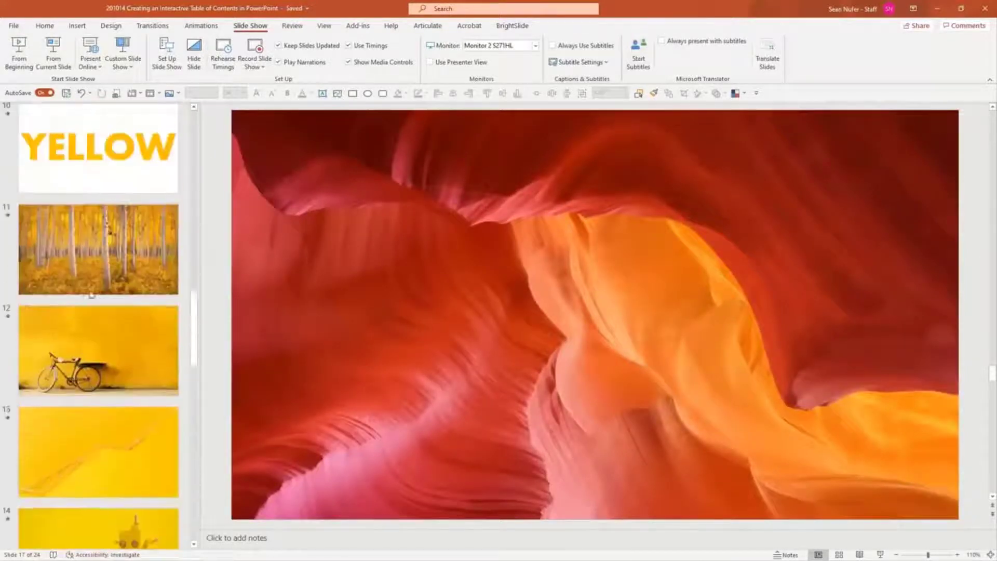
scroll(91, 295, up, 6)
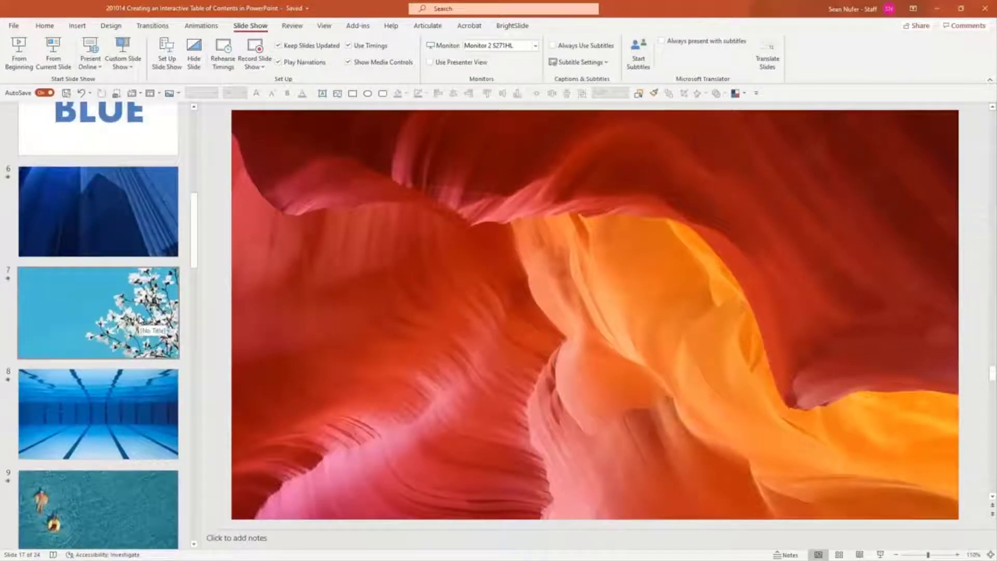
scroll(140, 322, up, 3)
scroll(36, 203, down, 1)
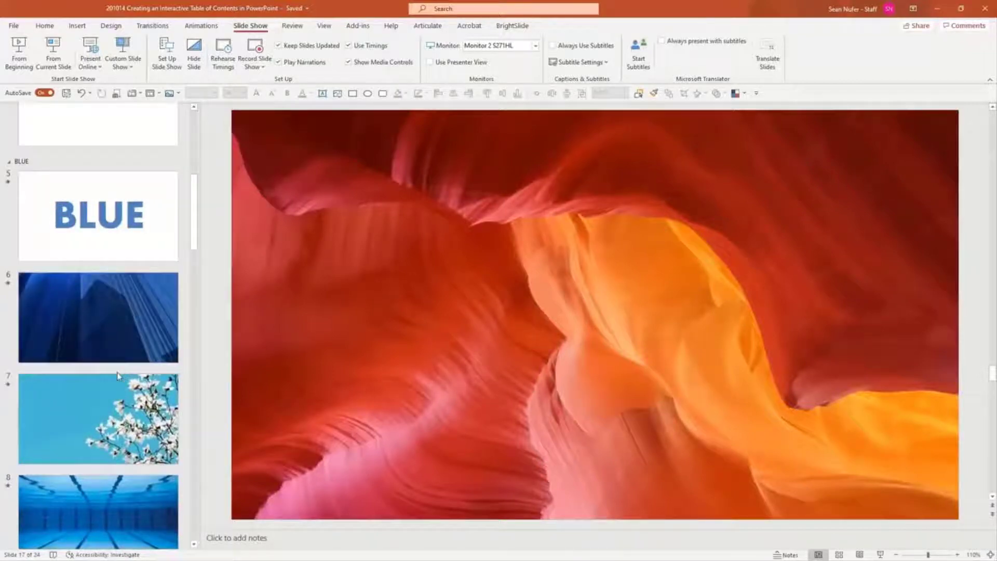
scroll(117, 376, up, 10)
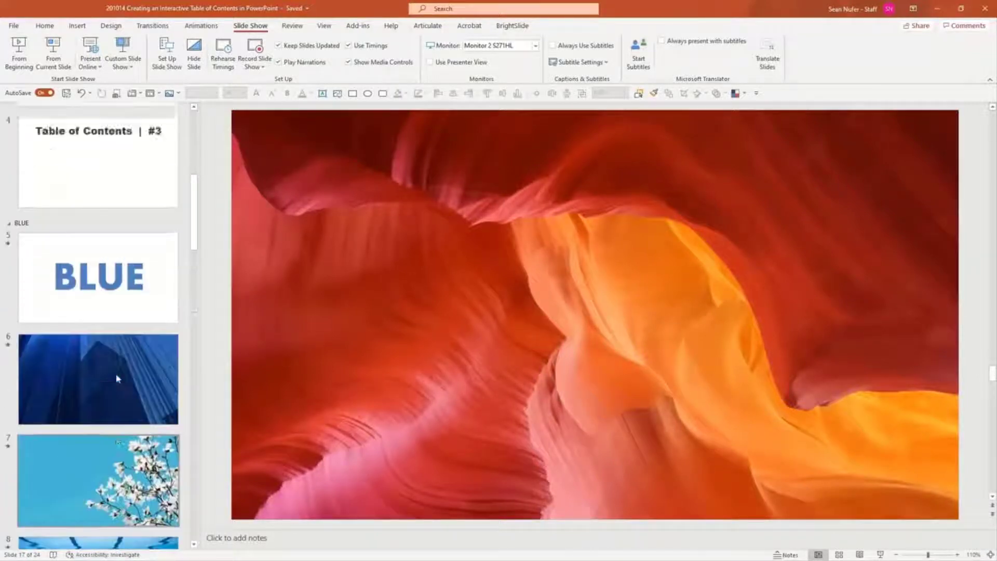
click(93, 289)
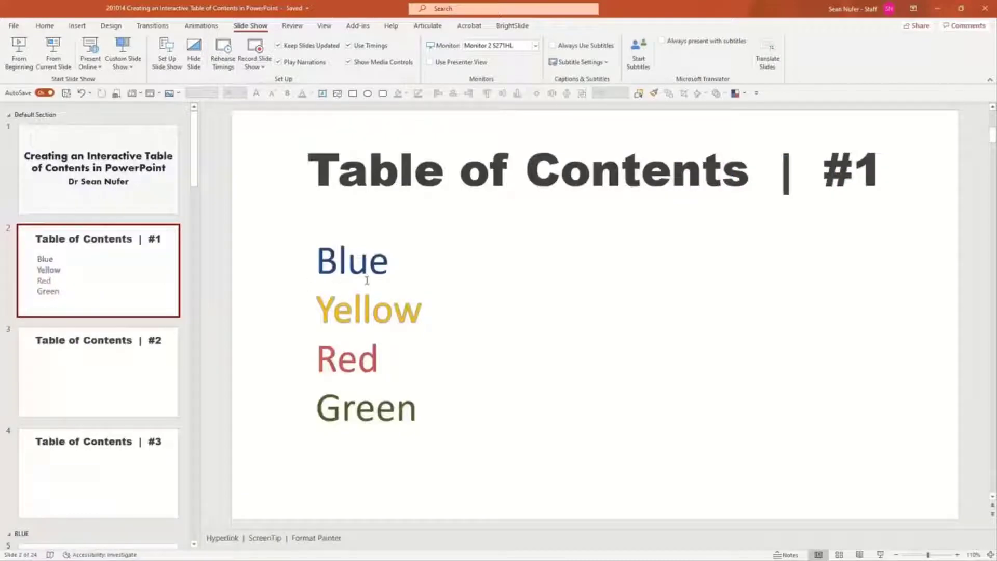
Narrow the colour list box to 3.33 inches and duplicate it to the slide's right side
click(357, 266)
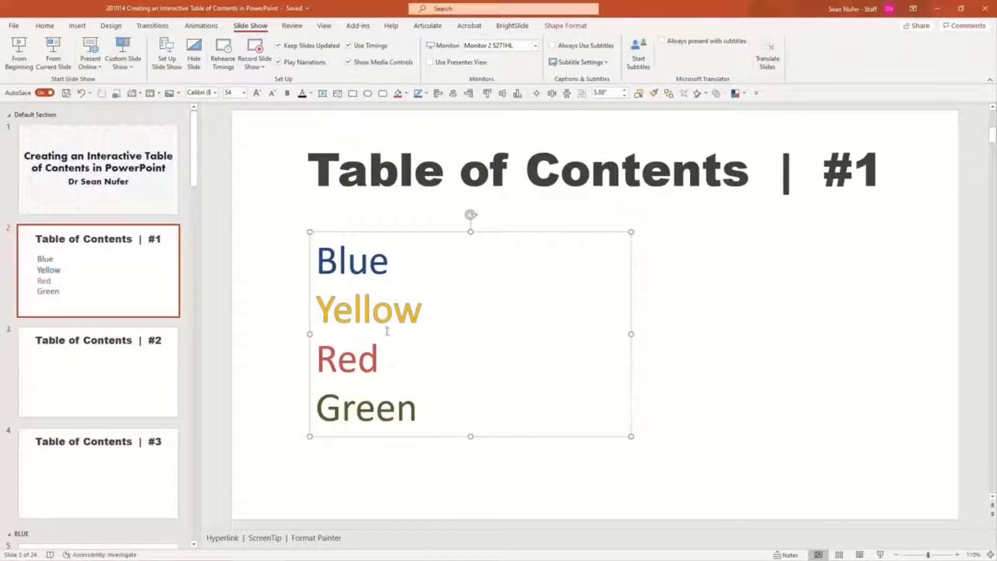
double_click(365, 264)
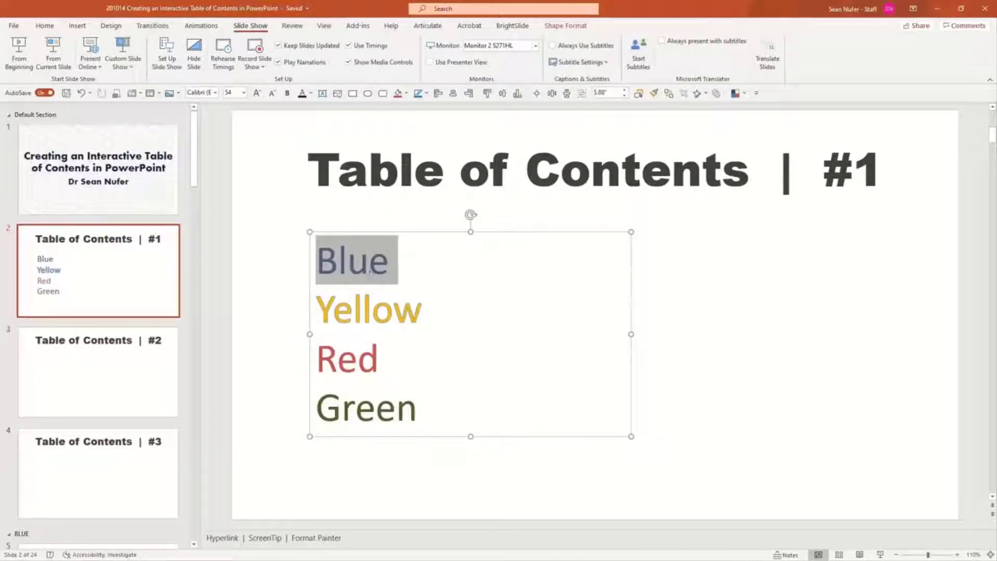
drag(631, 334, 492, 334)
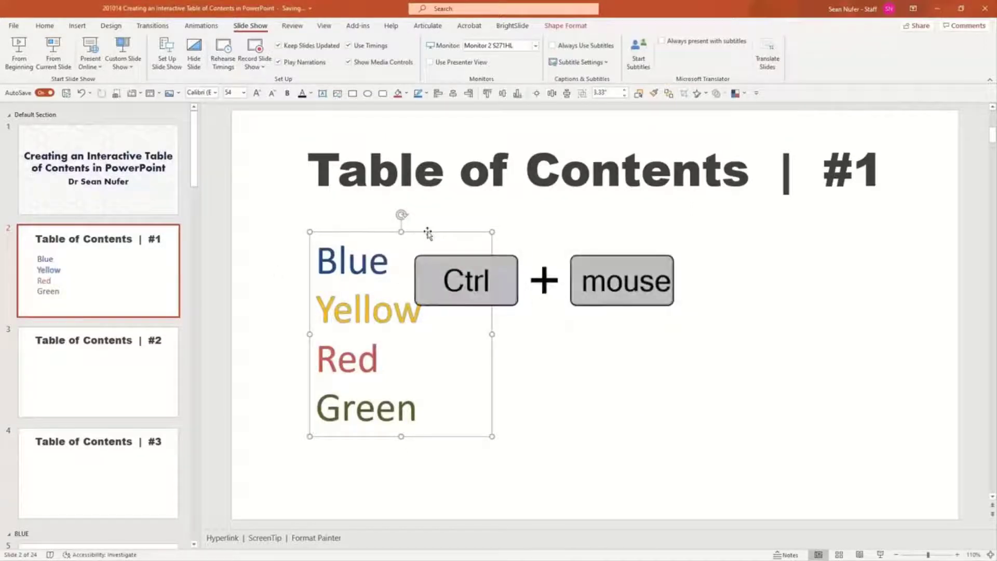
ctrl+drag(428, 235, 718, 229)
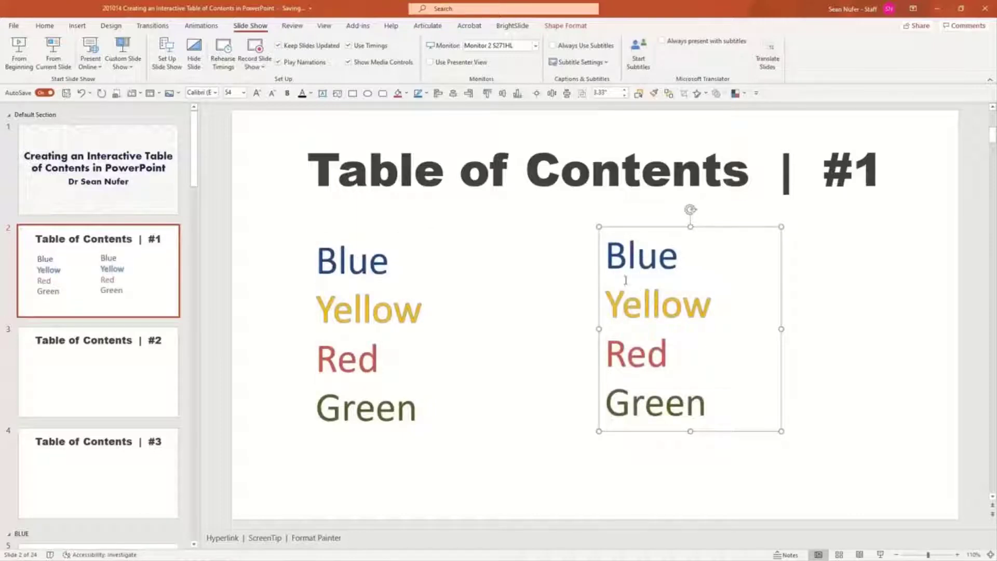
Select the word Blue in the original left-hand list
click(347, 263)
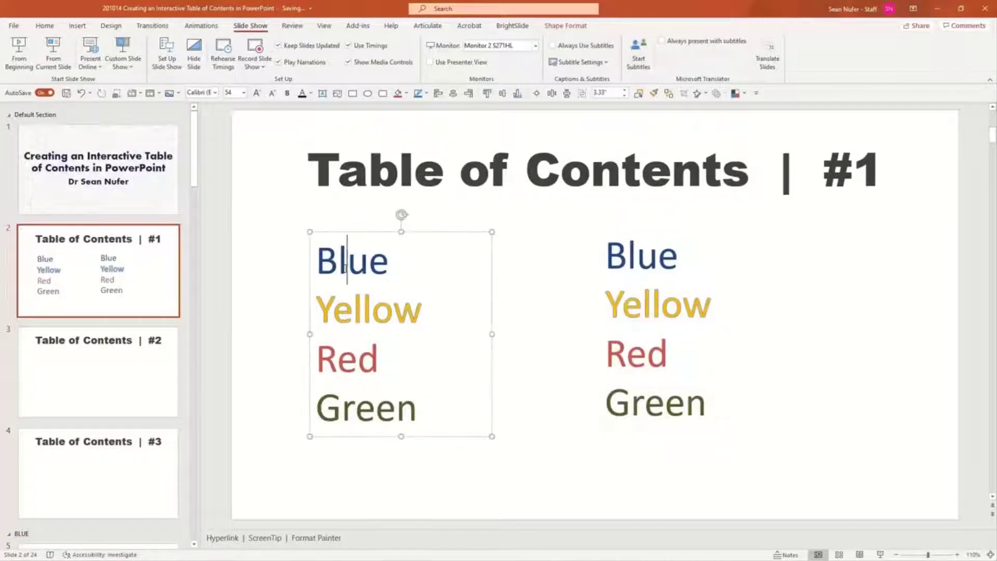
click(390, 263)
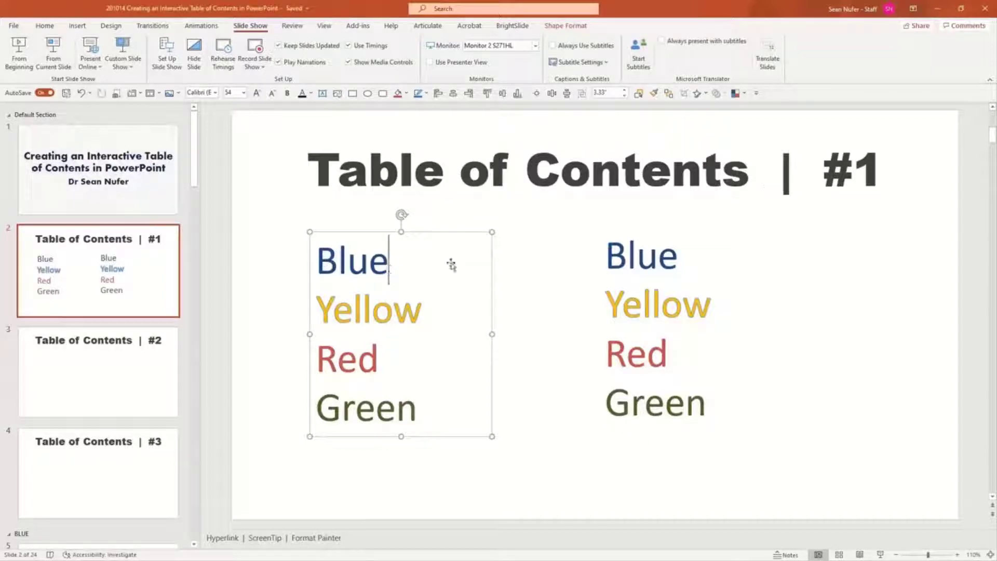
drag(389, 268, 318, 269)
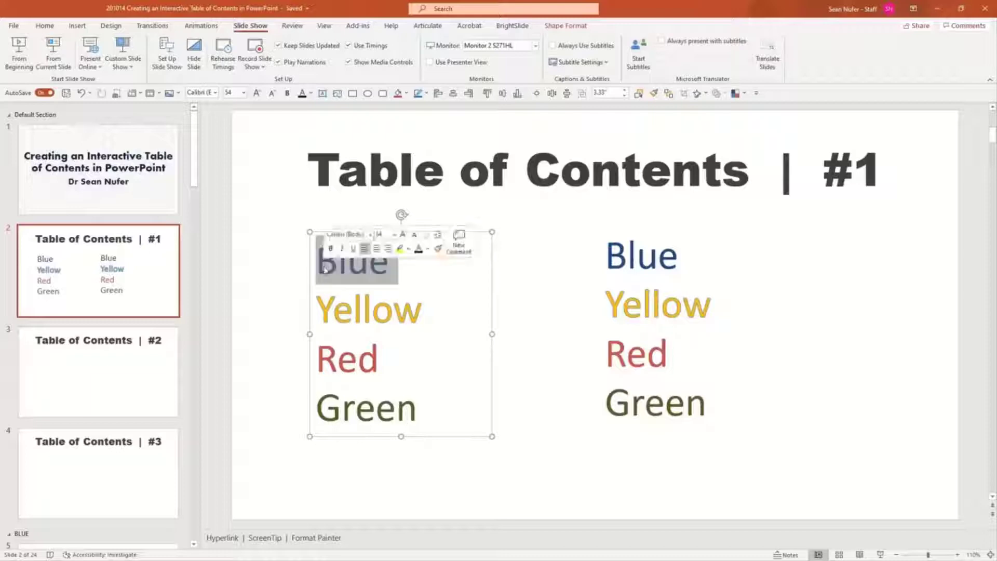
Start a hyperlink on Blue targeting Place in This Document, Slide 5 (BLUE)
right_click(331, 251)
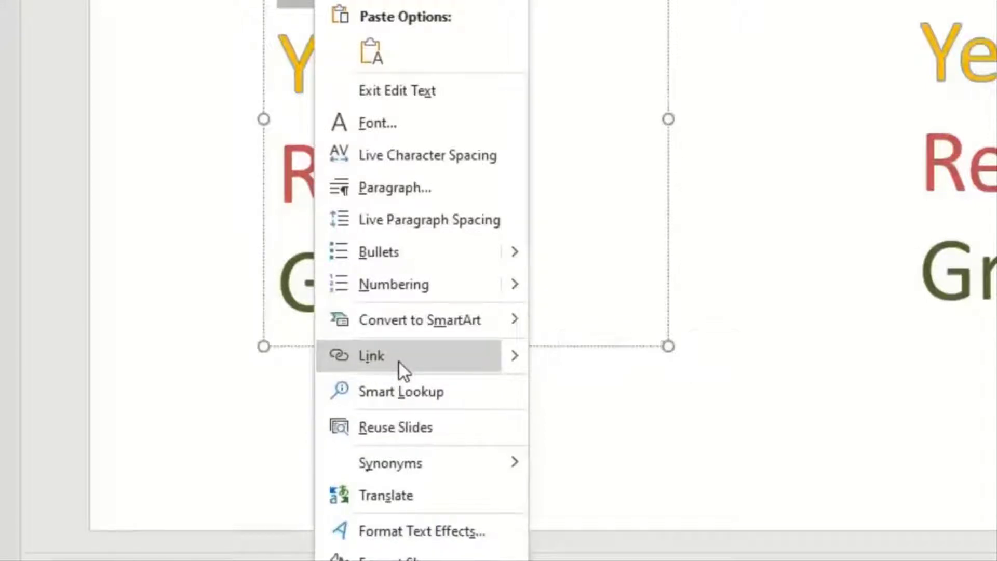
click(399, 362)
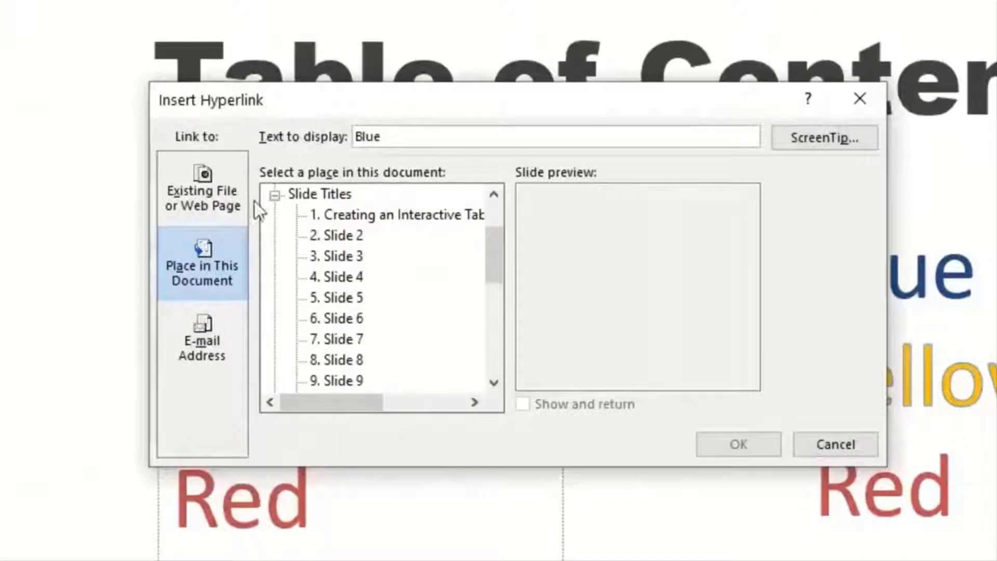
click(205, 178)
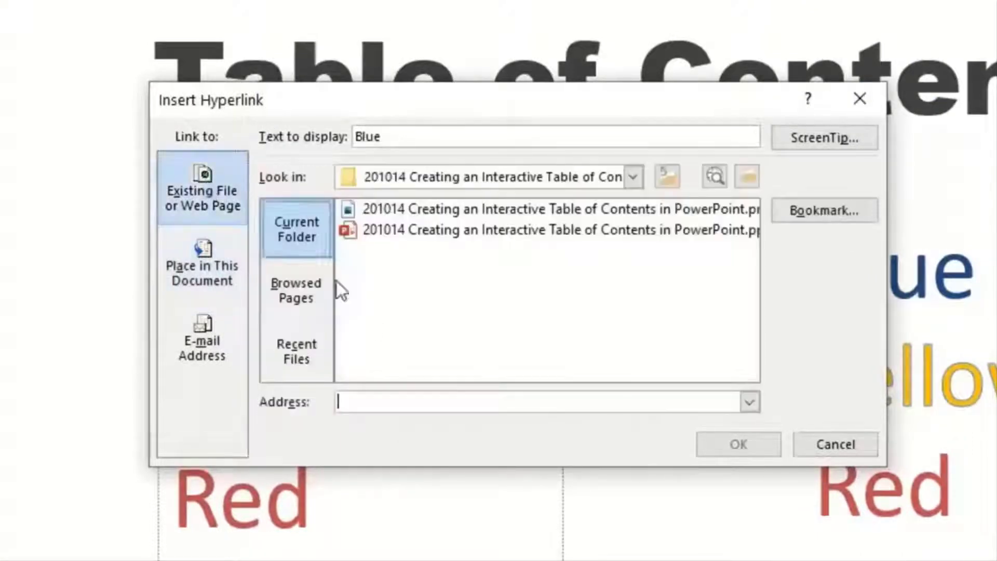
click(201, 269)
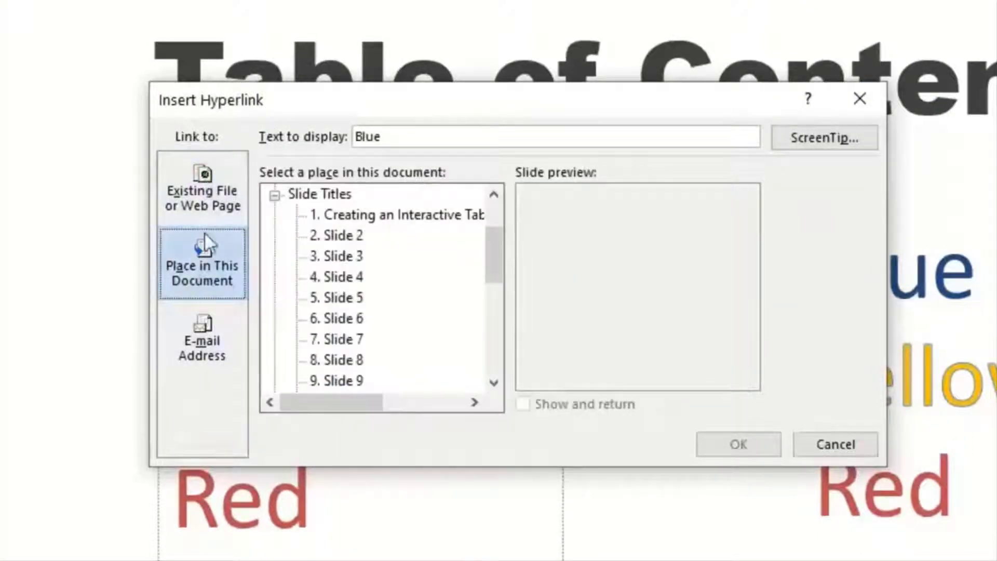
click(357, 214)
click(347, 235)
click(348, 257)
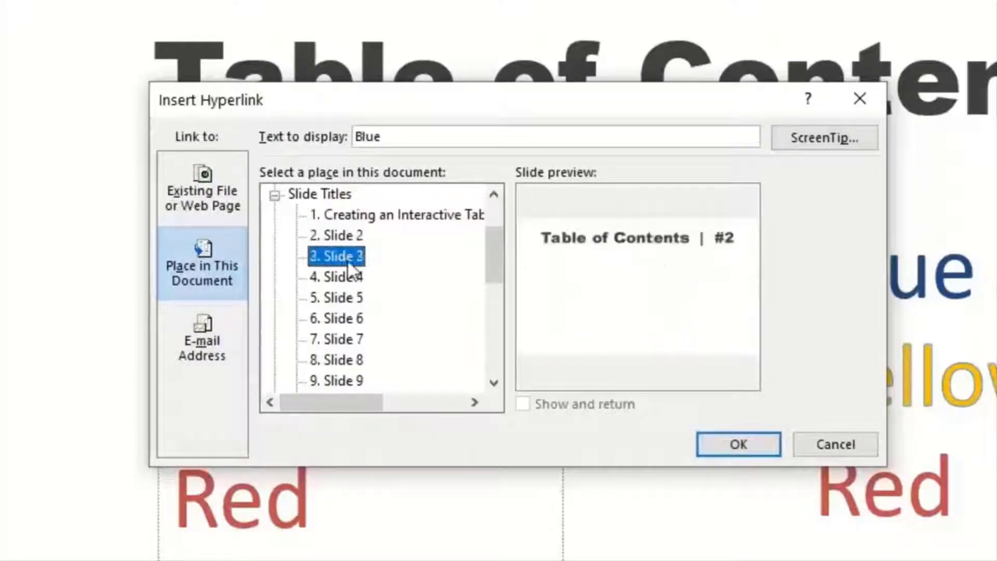
click(349, 277)
click(349, 297)
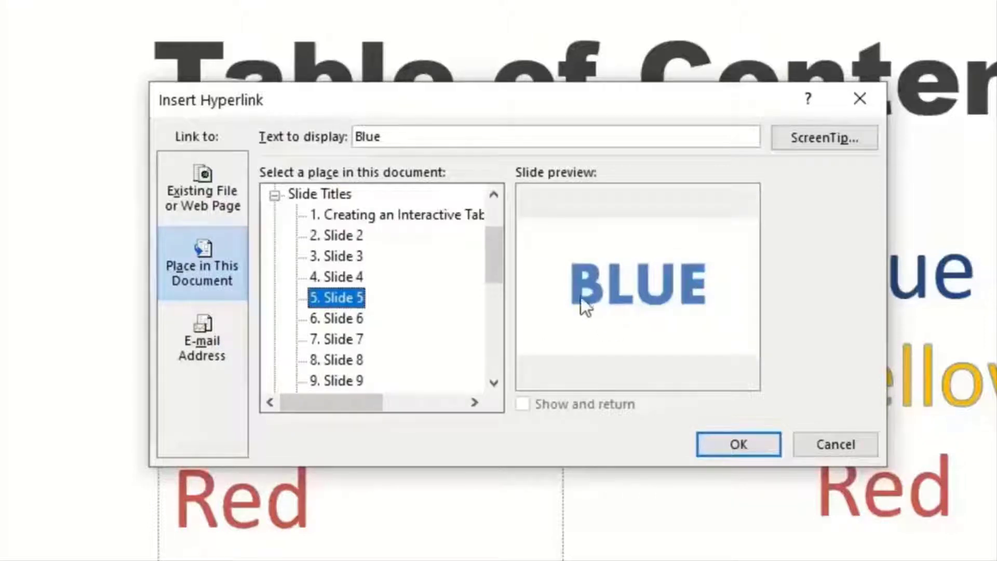
Confirm Blue's link to slide 5, then link Yellow to slide 10
click(734, 447)
click(403, 397)
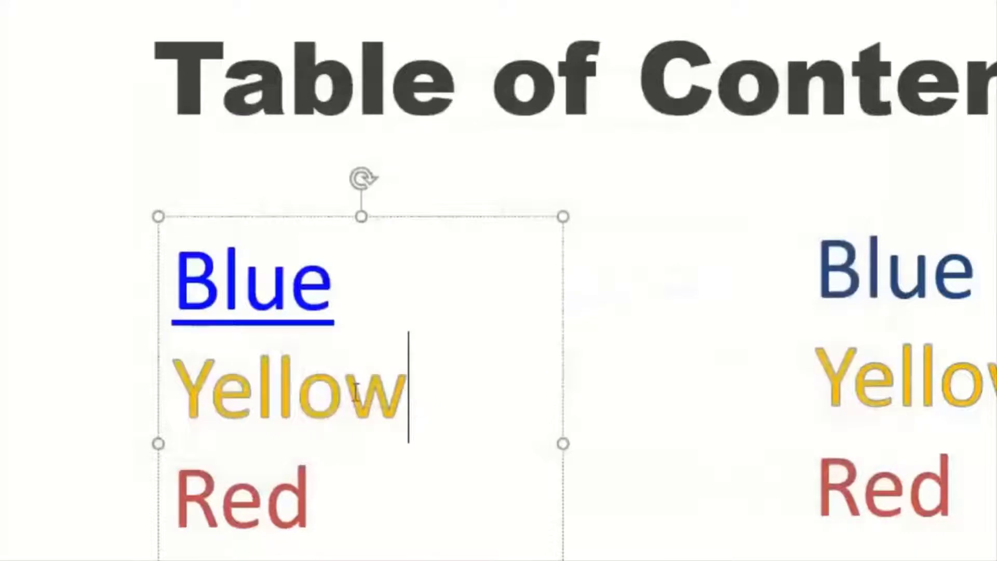
double_click(309, 397)
key(ctrl+k)
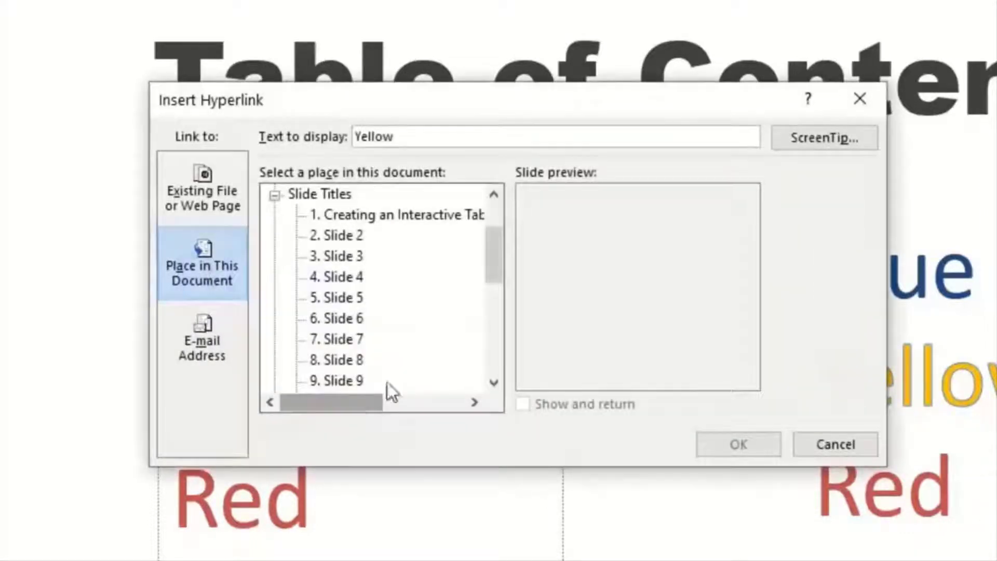
scroll(395, 364, down, 1)
click(364, 339)
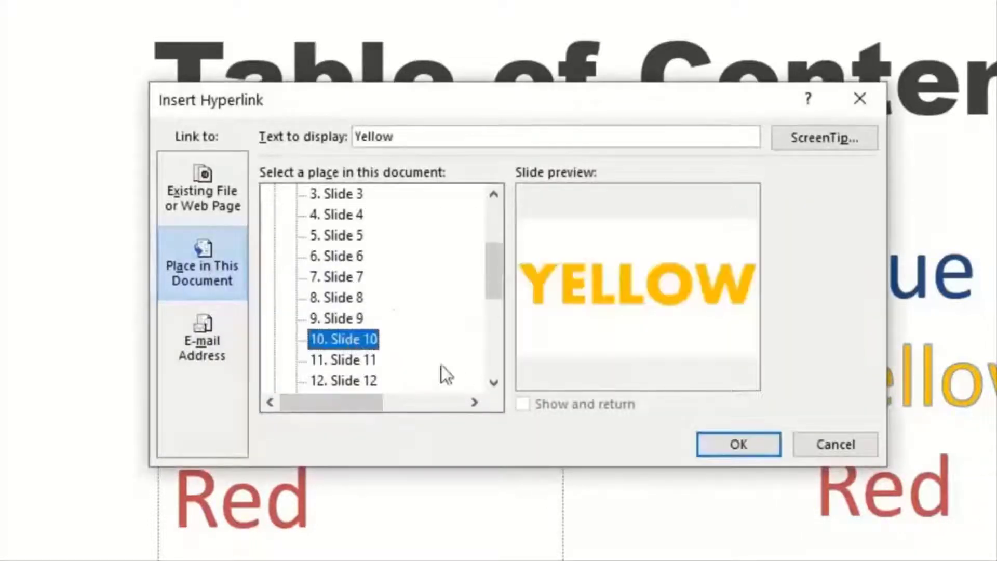
click(718, 445)
Link Red to slide 15 and Green to slide 20
double_click(244, 514)
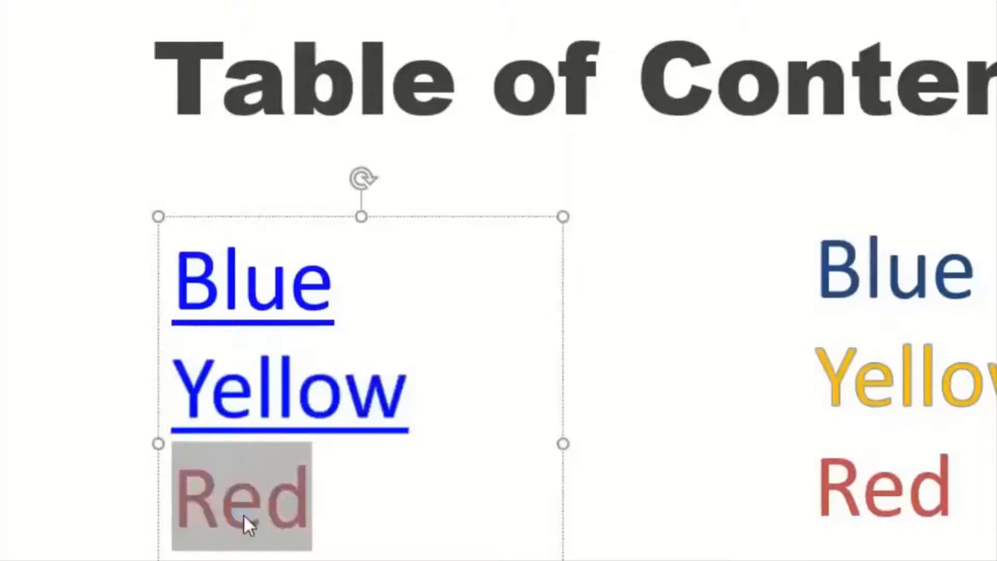
key(ctrl+k)
scroll(390, 312, down, 5)
click(356, 317)
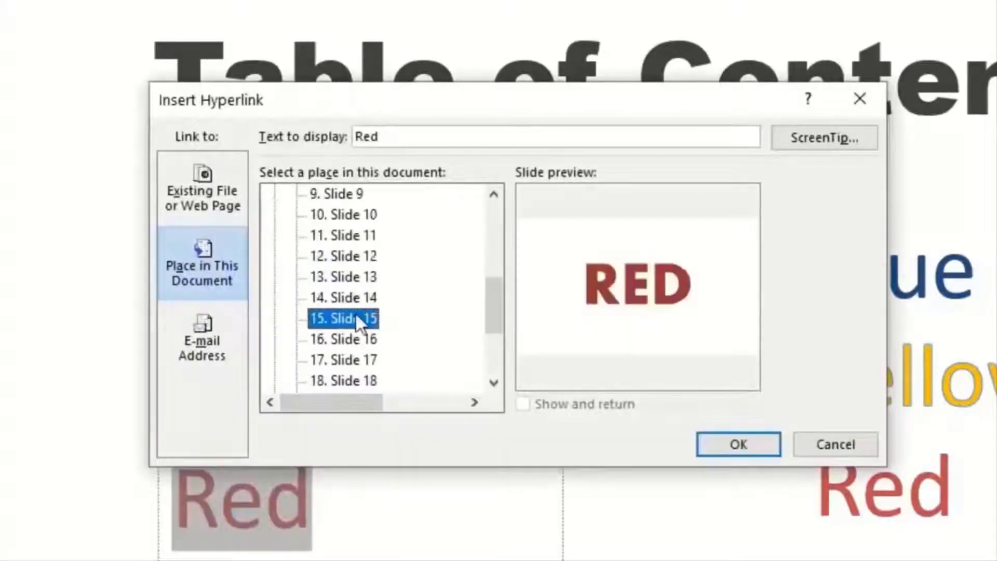
click(721, 441)
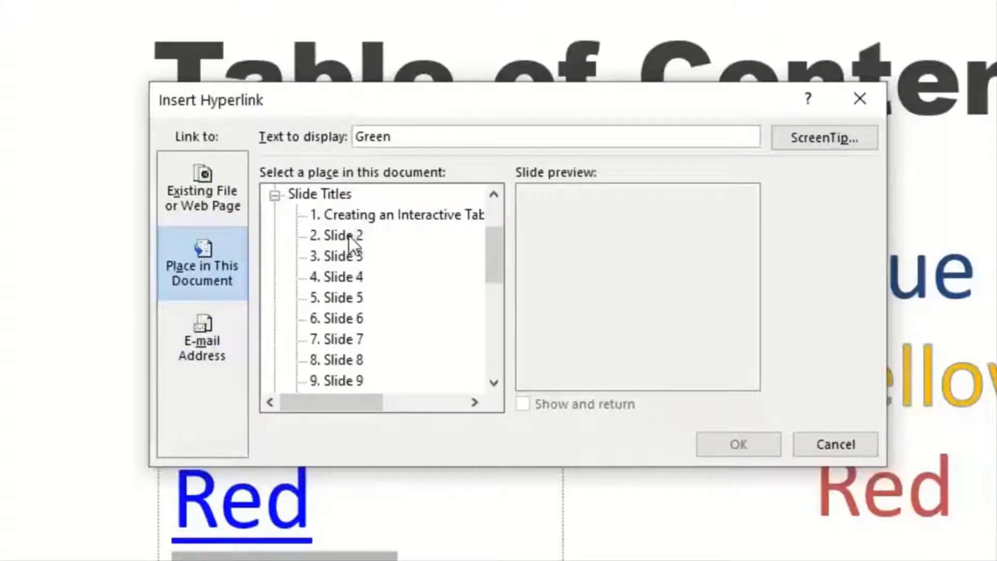
scroll(351, 327, down, 5)
click(358, 298)
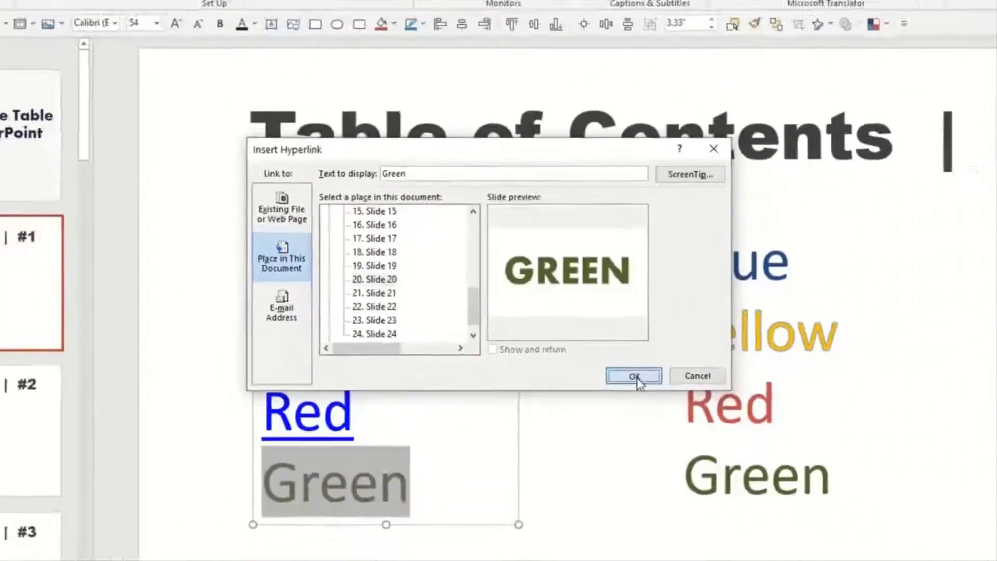
click(739, 445)
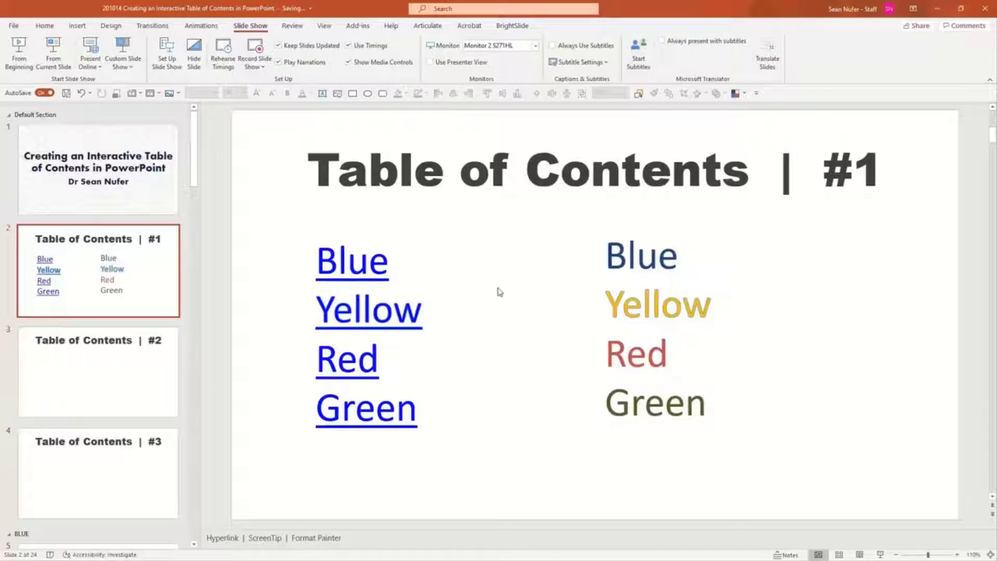
Run the slideshow, follow the Red link to the RED slide, then exit to editing
key(shift+F5)
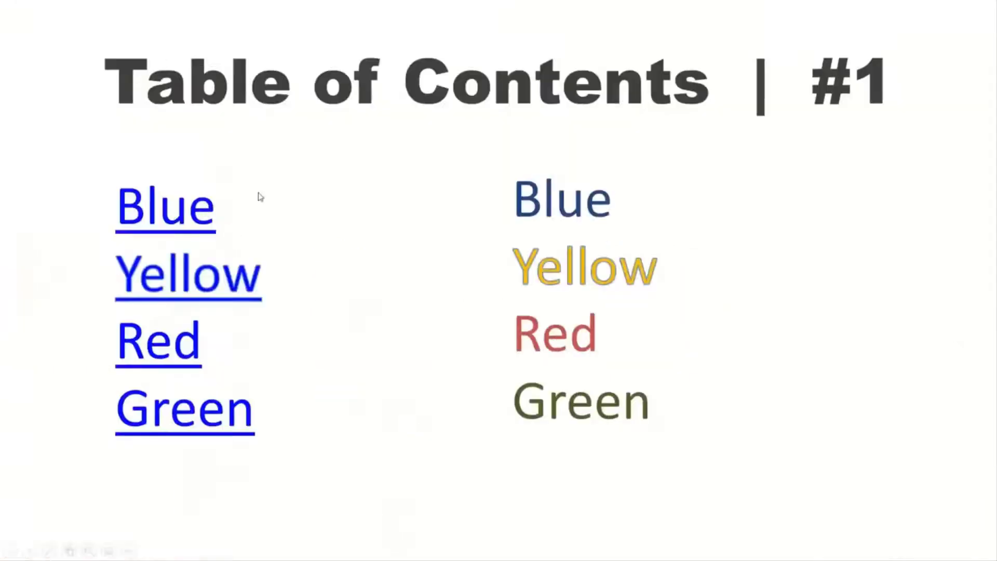
click(154, 353)
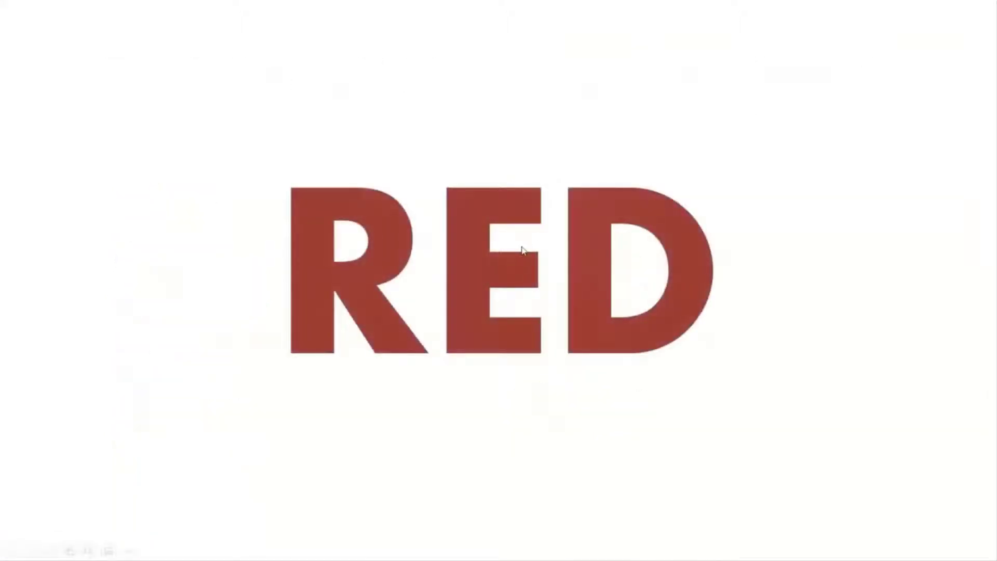
key(Escape)
scroll(104, 337, up, 15)
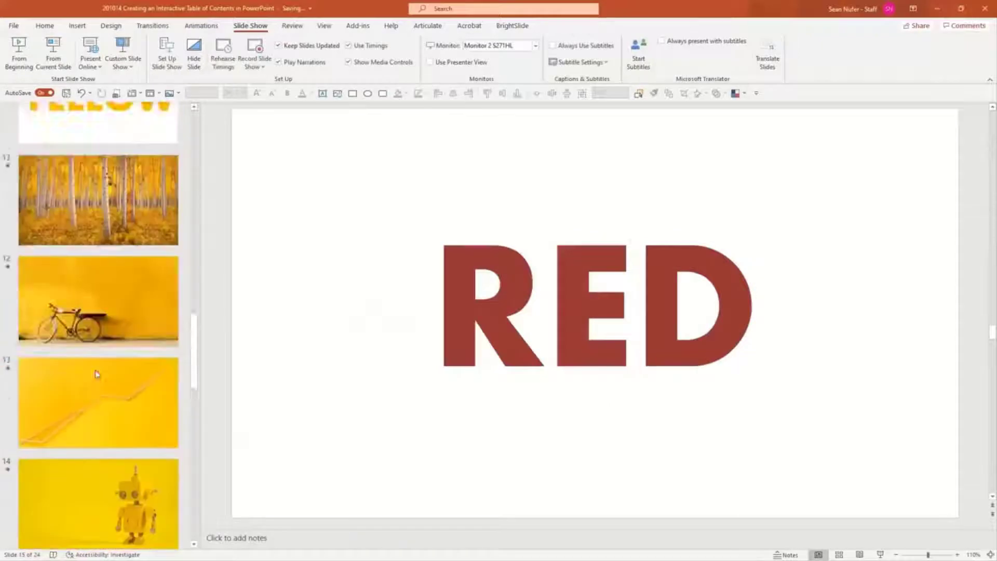
scroll(105, 341, up, 5)
scroll(103, 348, down, 8)
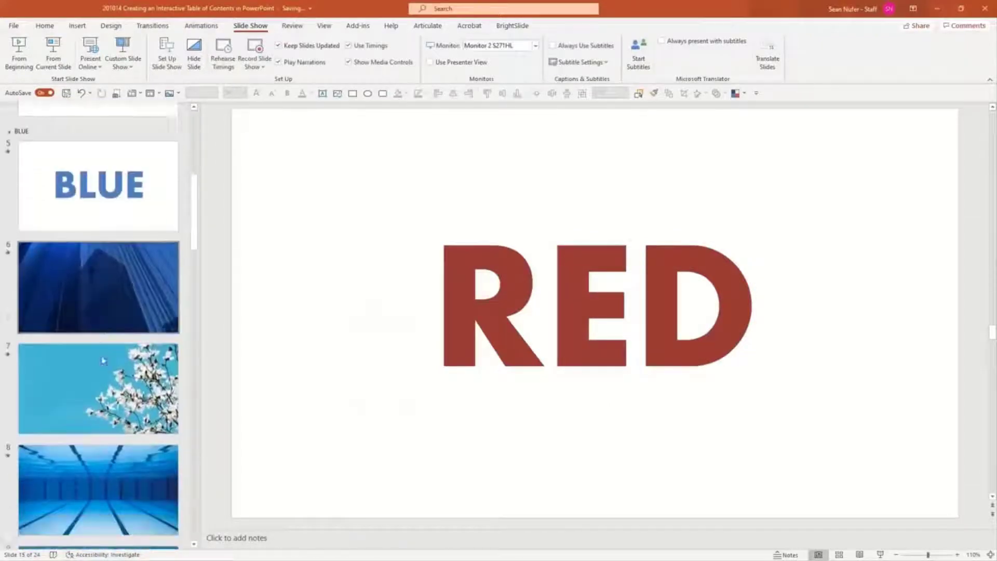
scroll(100, 356, up, 8)
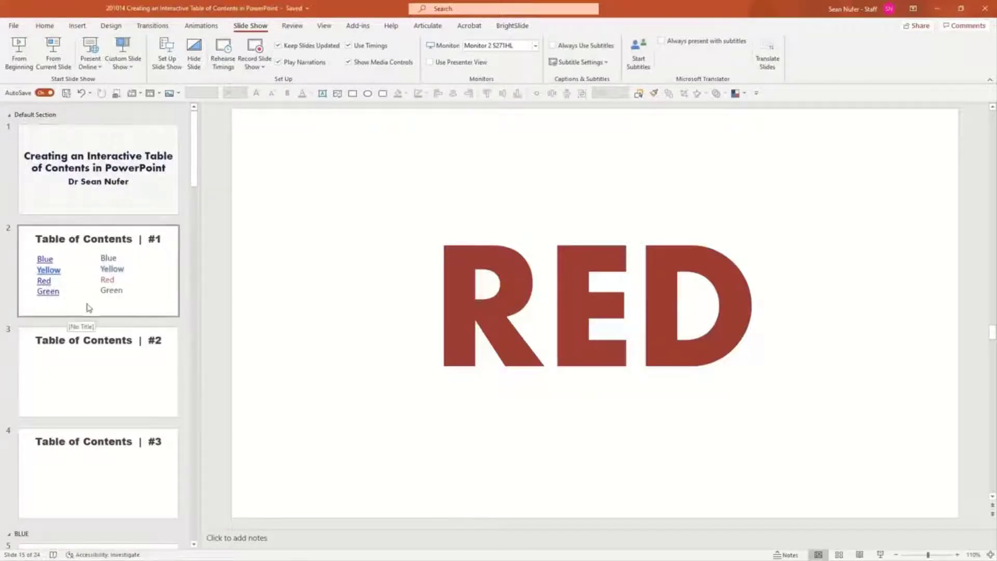
scroll(88, 312, down, 5)
On slide 5, draw a rounded rectangle at the lower right labelled 'Return'
click(135, 350)
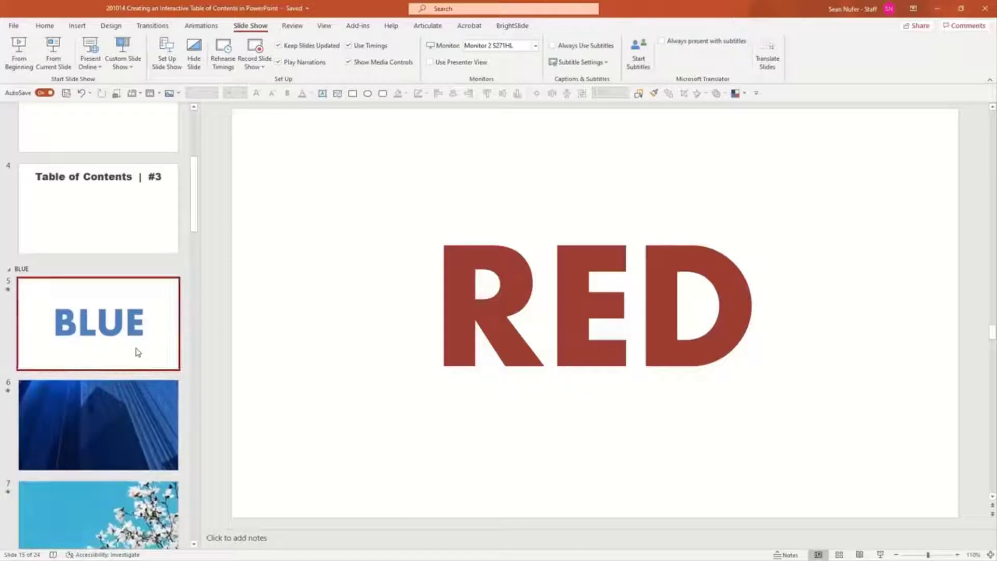
click(76, 26)
click(189, 50)
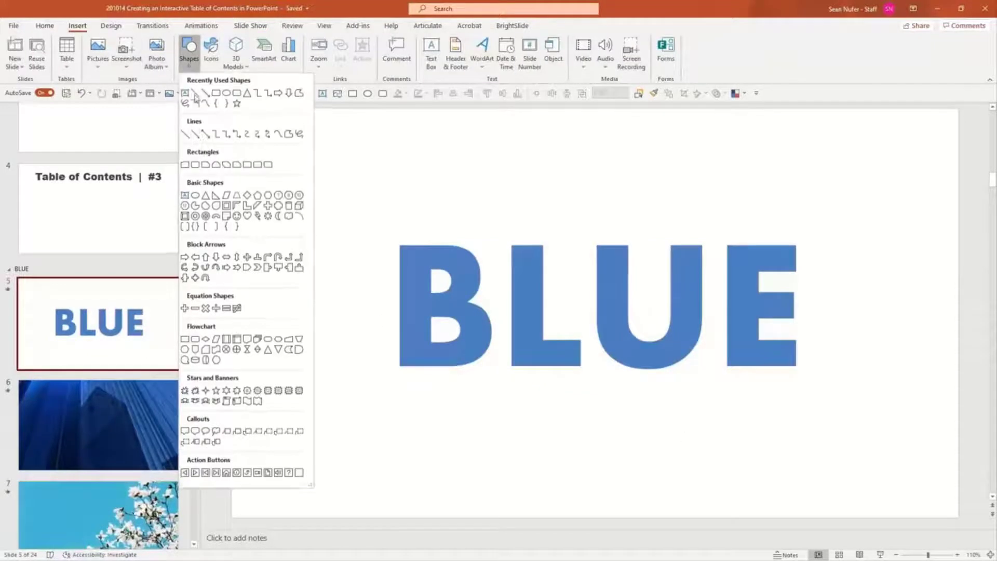
click(198, 165)
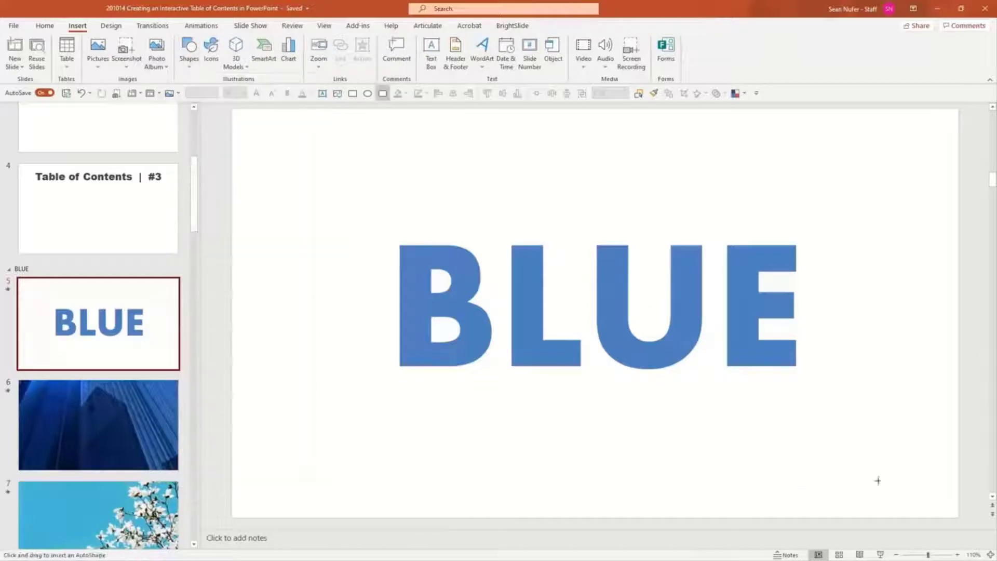
drag(852, 468, 943, 501)
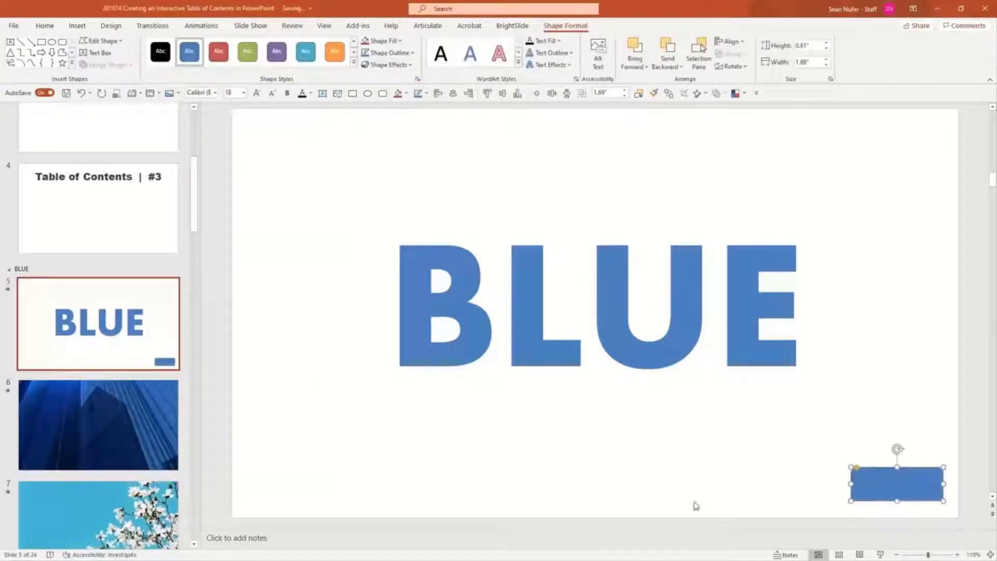
text(Return)
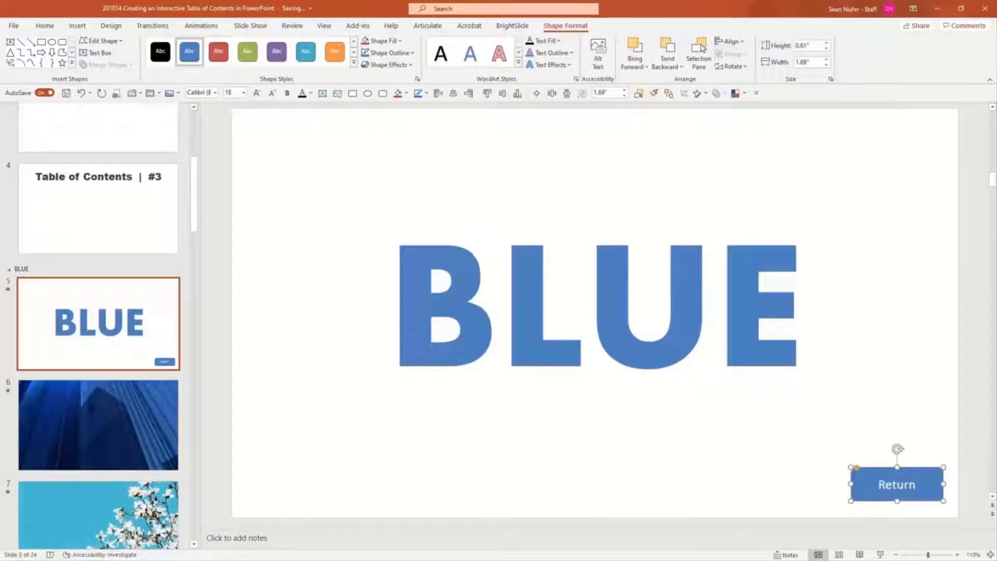
Link the Return button to slide 2, Table of Contents #1
click(828, 484)
click(859, 486)
key(ctrl+k)
click(399, 241)
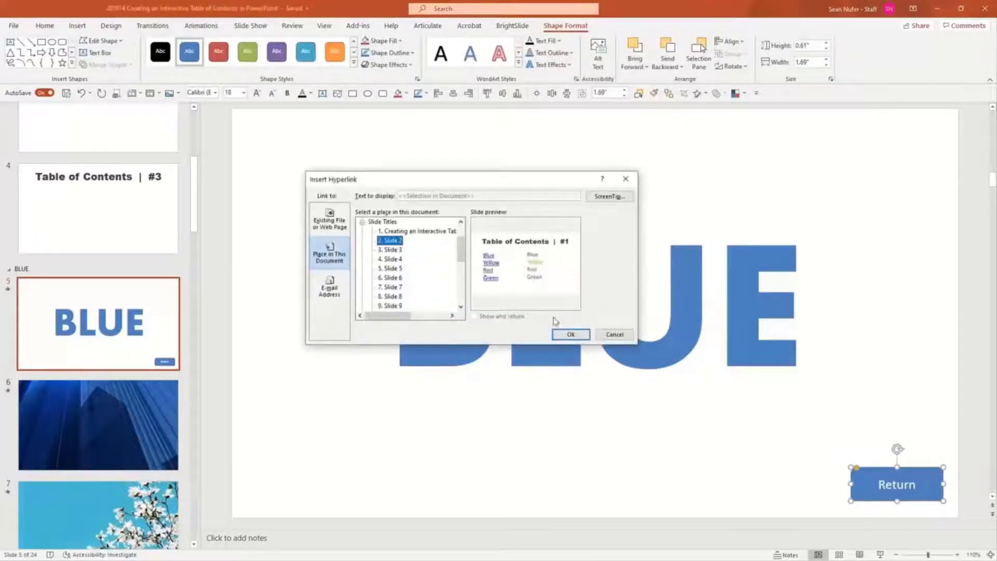
click(571, 335)
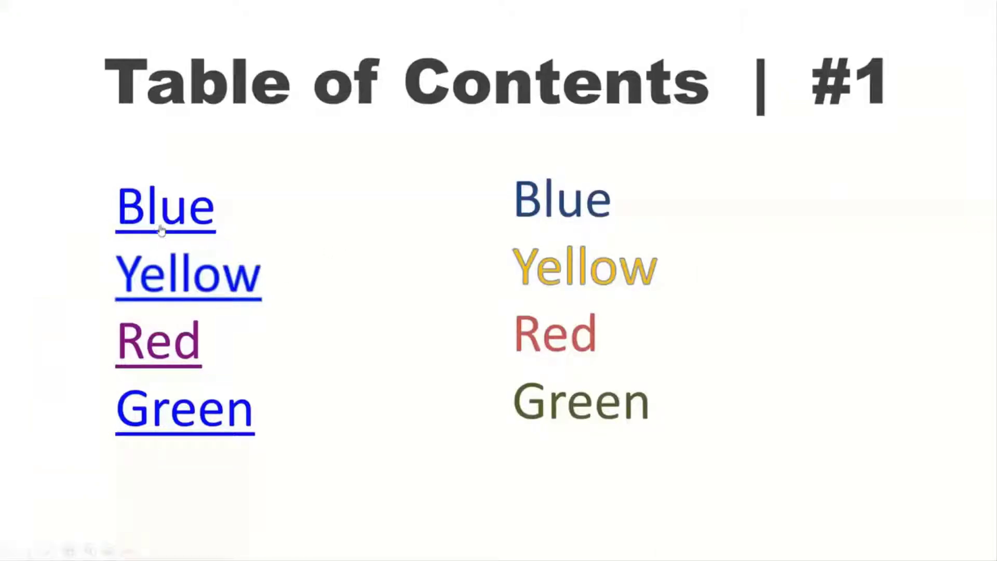
In the slideshow, follow Blue to the BLUE slide, use Return to come back, then exit
click(154, 216)
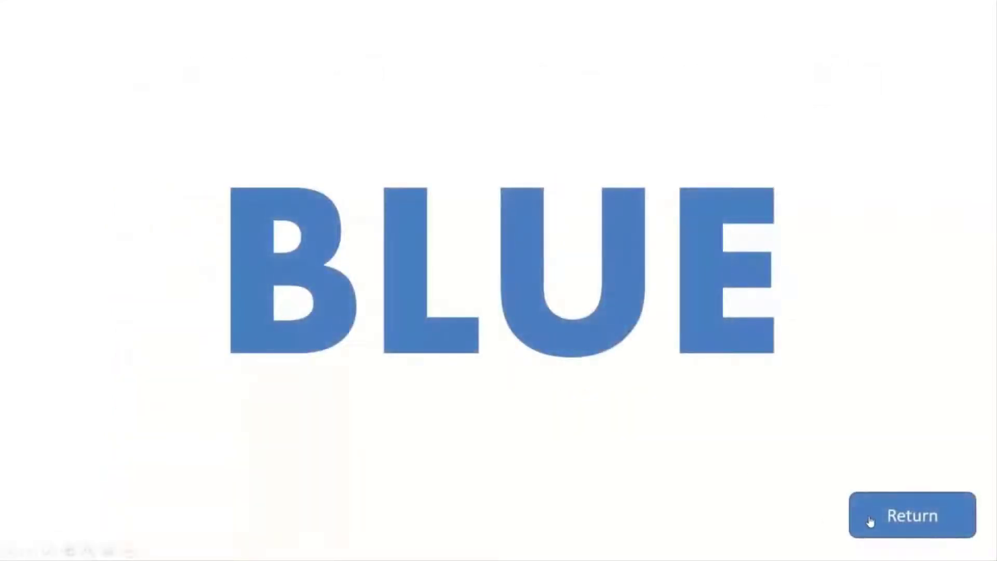
click(870, 521)
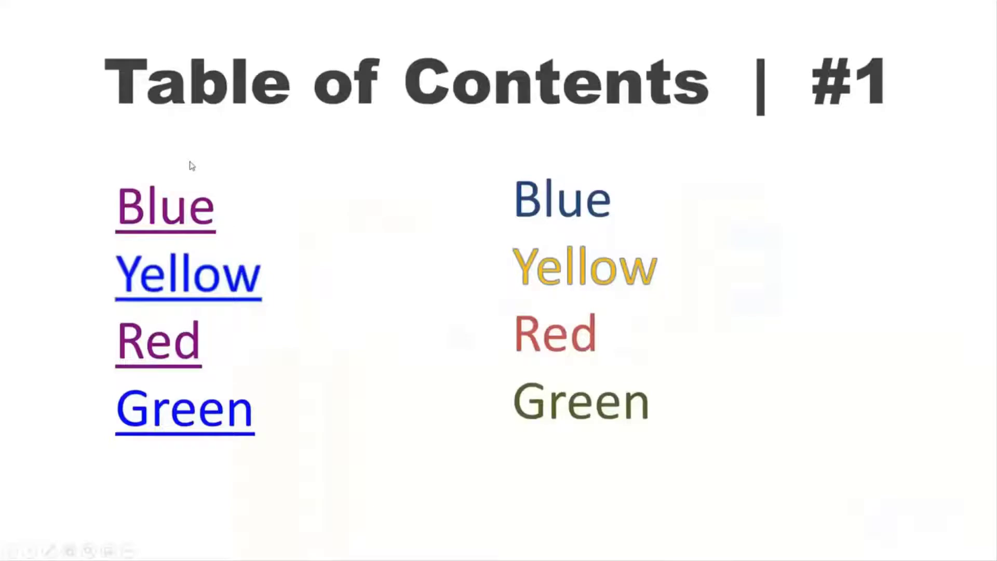
key(Escape)
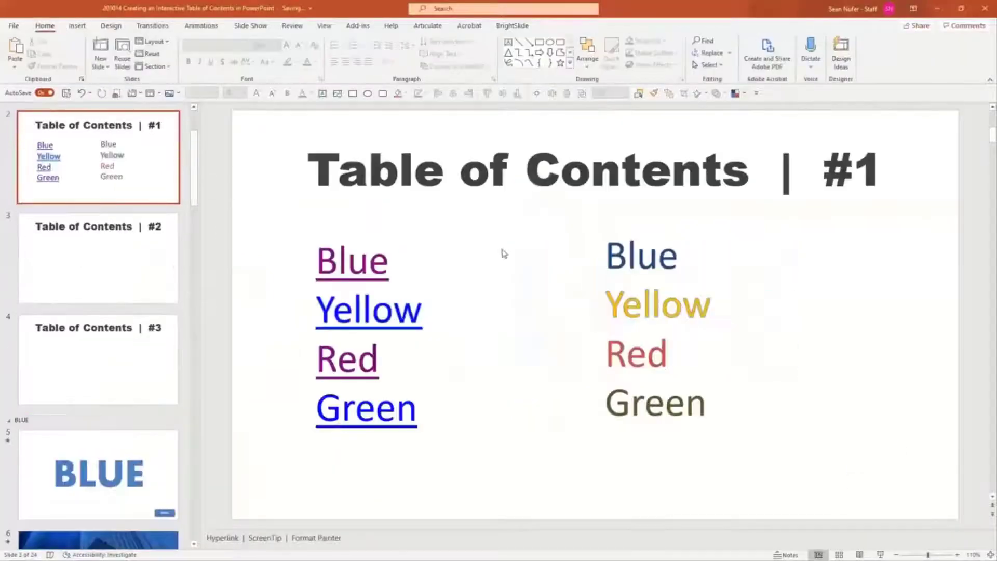
Apply a 0.70-second Fade transition to Table of Contents #1
click(152, 26)
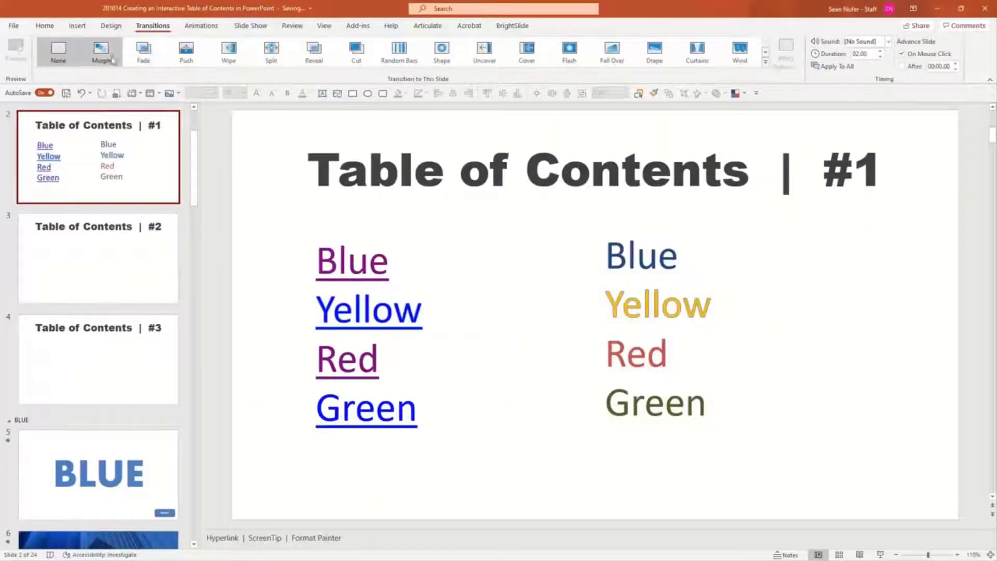
click(148, 55)
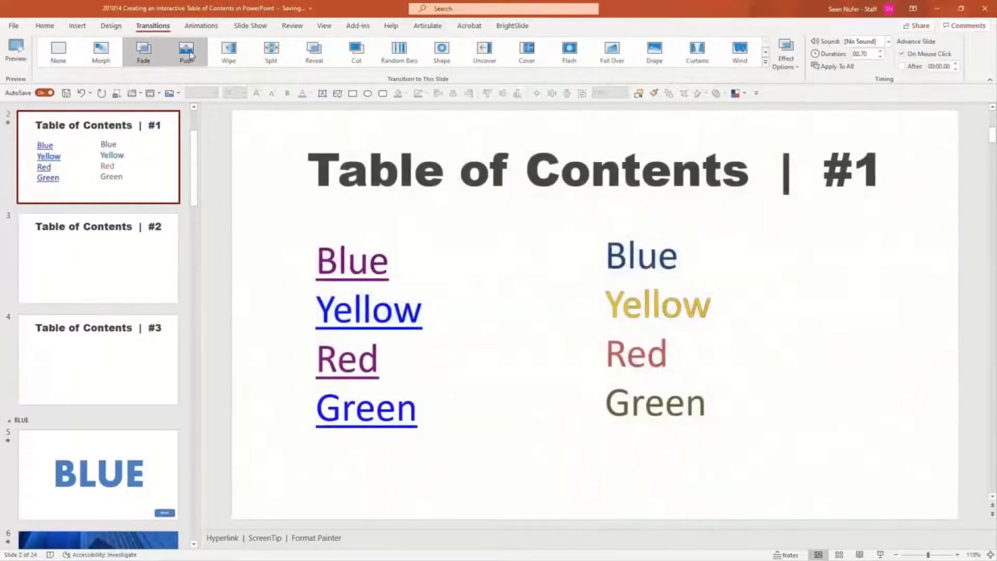
click(348, 263)
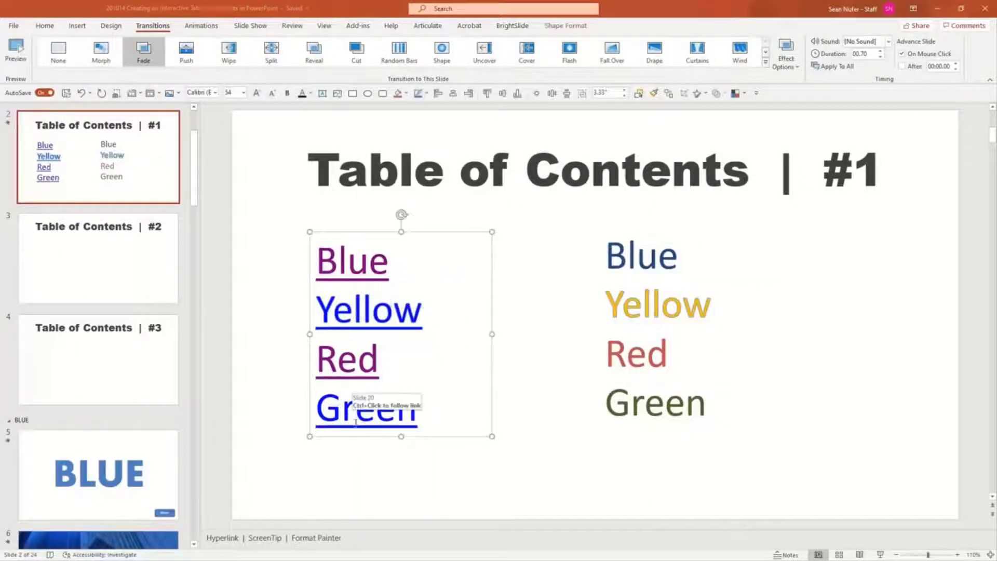
Copy the right-hand Blue's colour onto the Blue link with Format Painter
drag(425, 408, 328, 411)
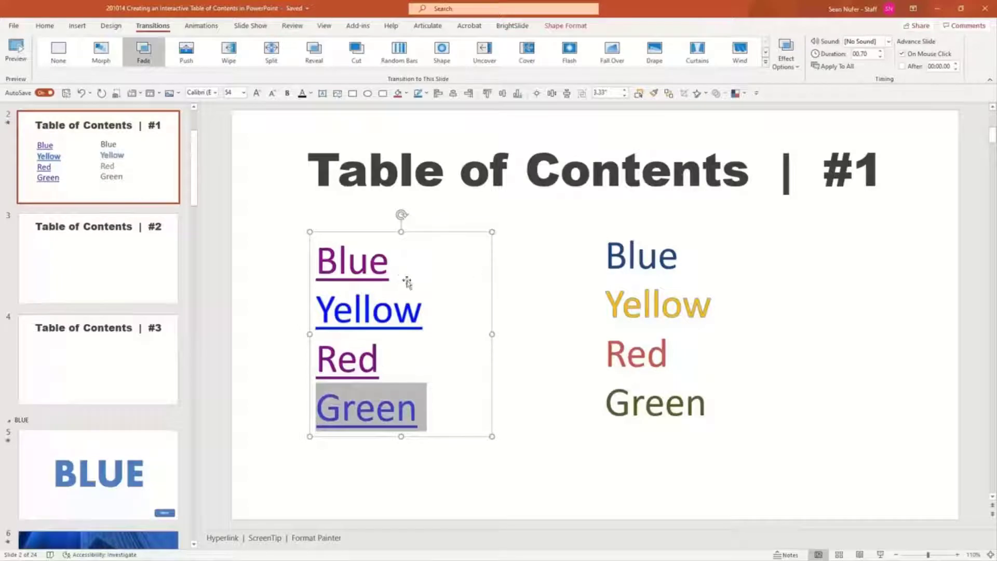
drag(607, 254, 679, 255)
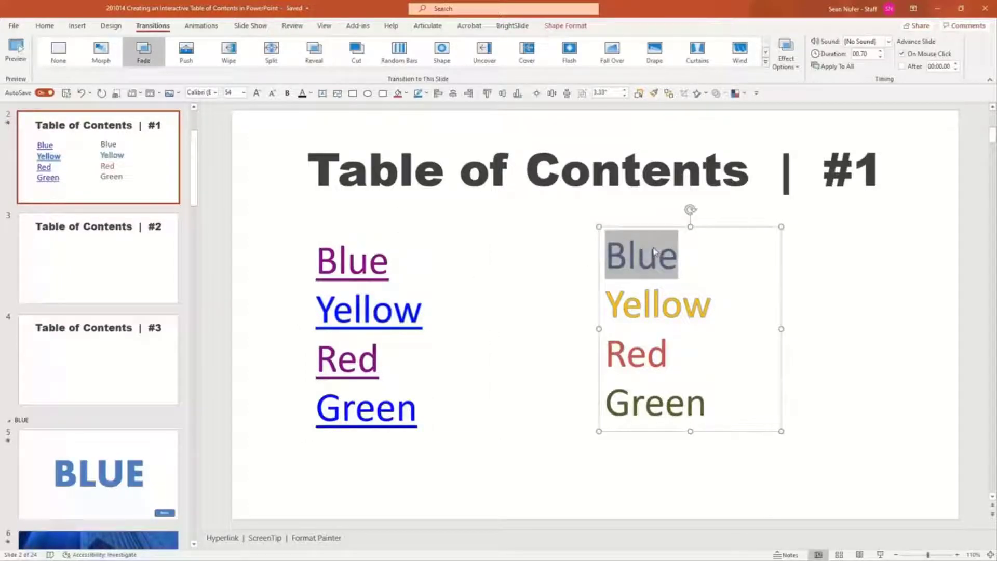
click(45, 25)
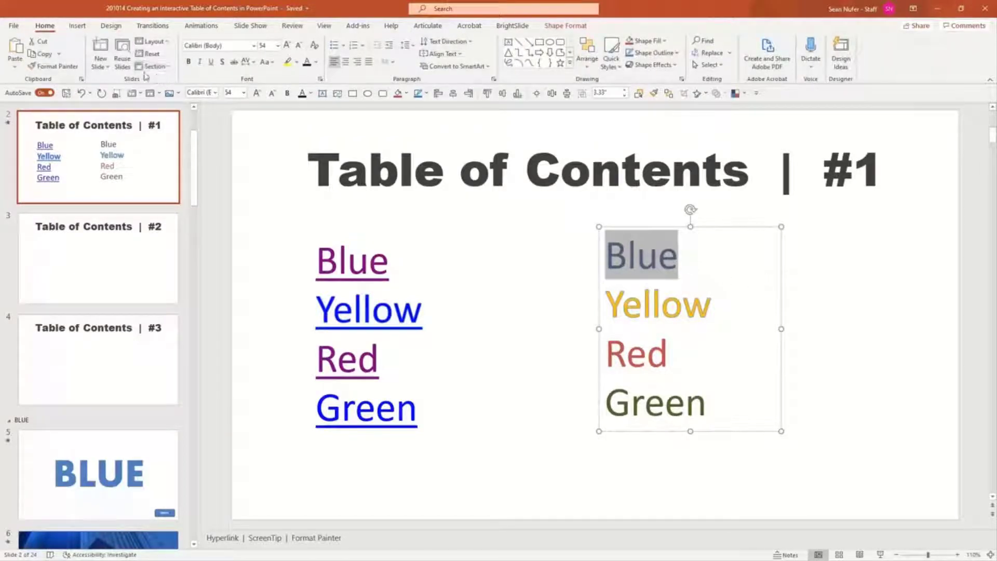
click(58, 67)
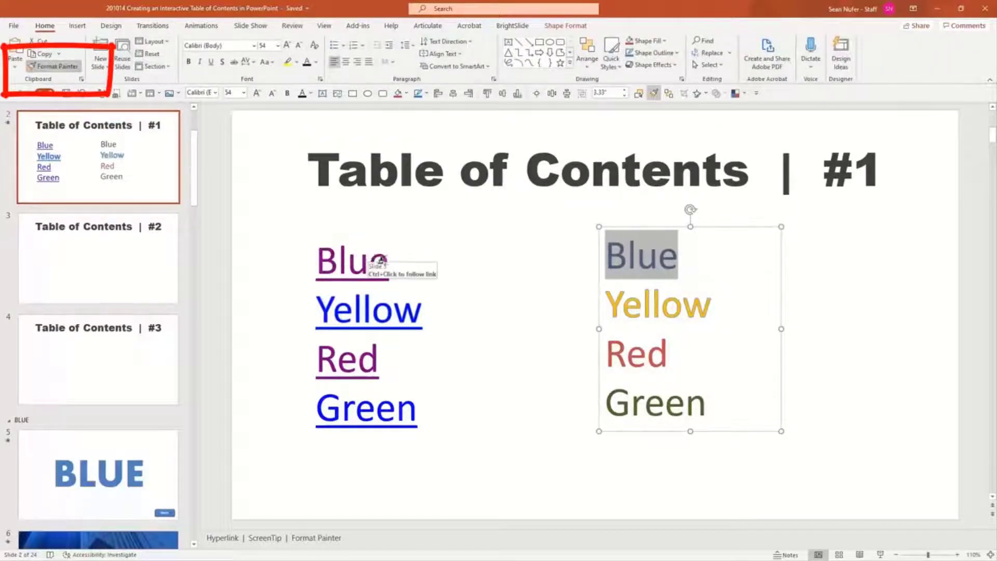
drag(387, 261, 325, 257)
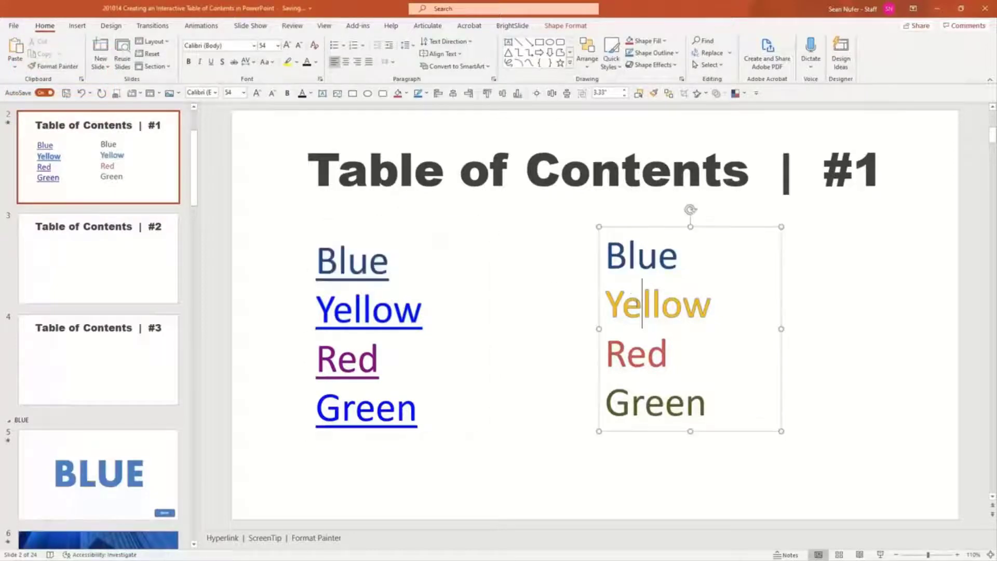
Paint the right-hand Yellow's colour onto the Yellow link
double_click(649, 304)
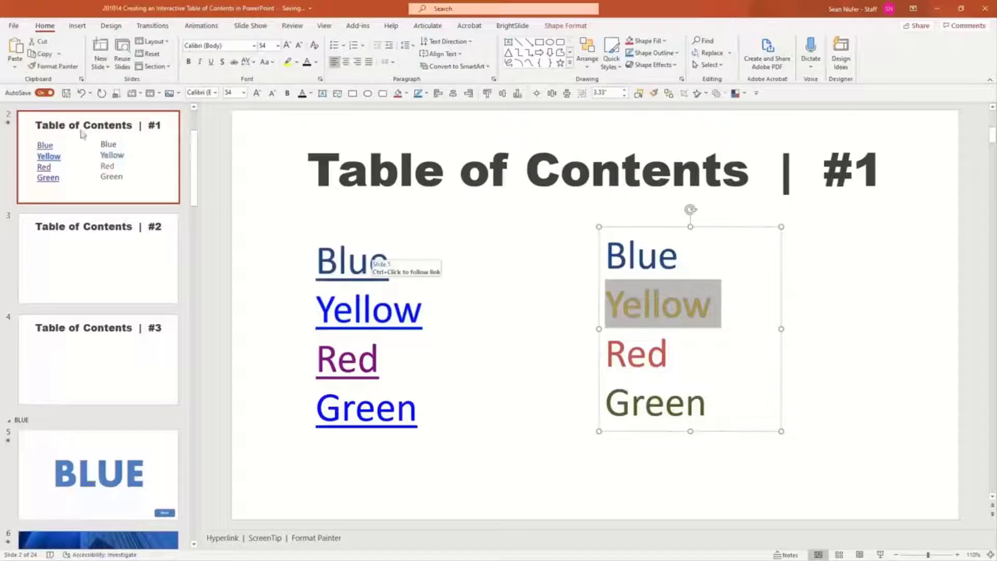
click(52, 66)
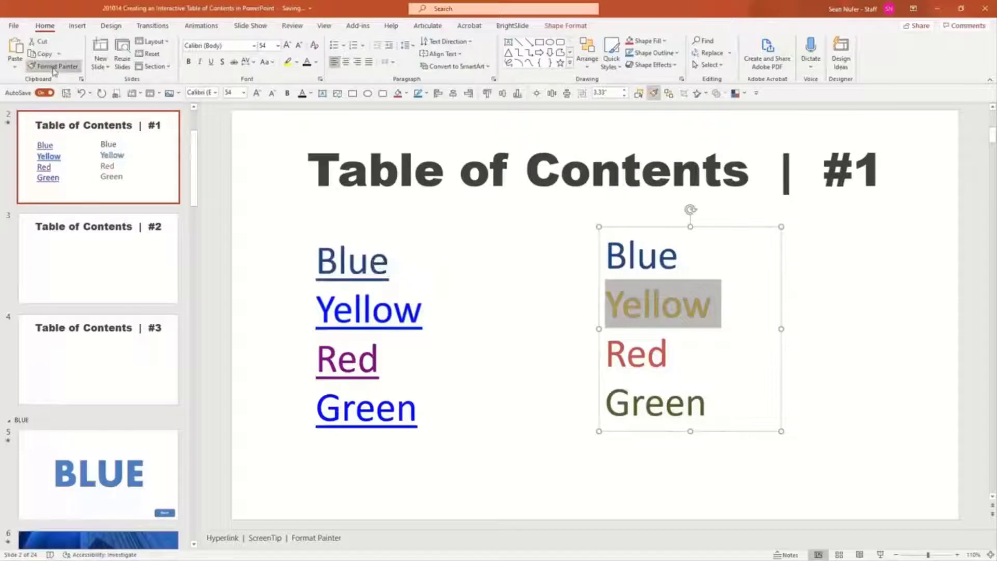
click(422, 312)
drag(430, 322, 440, 324)
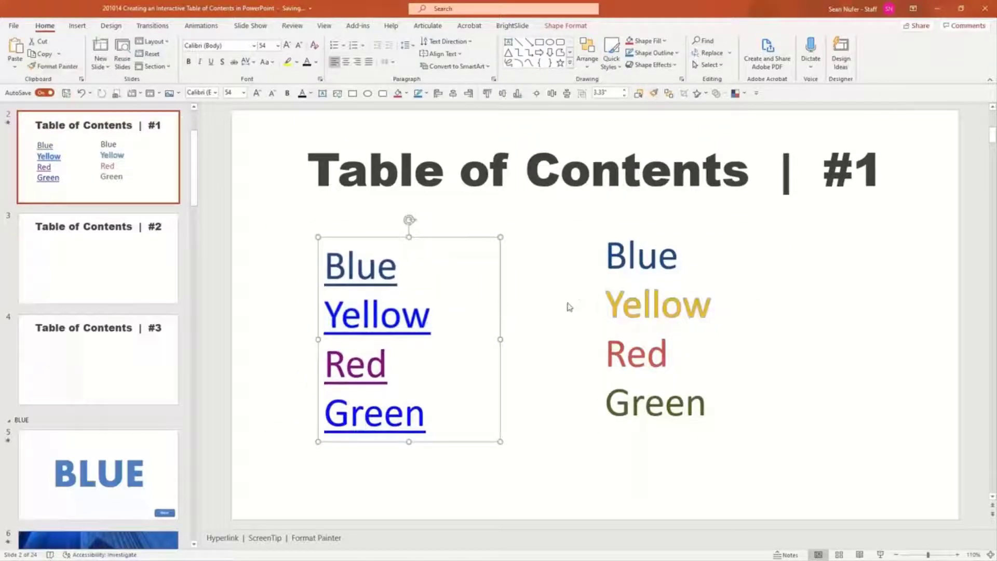
click(599, 307)
click(52, 66)
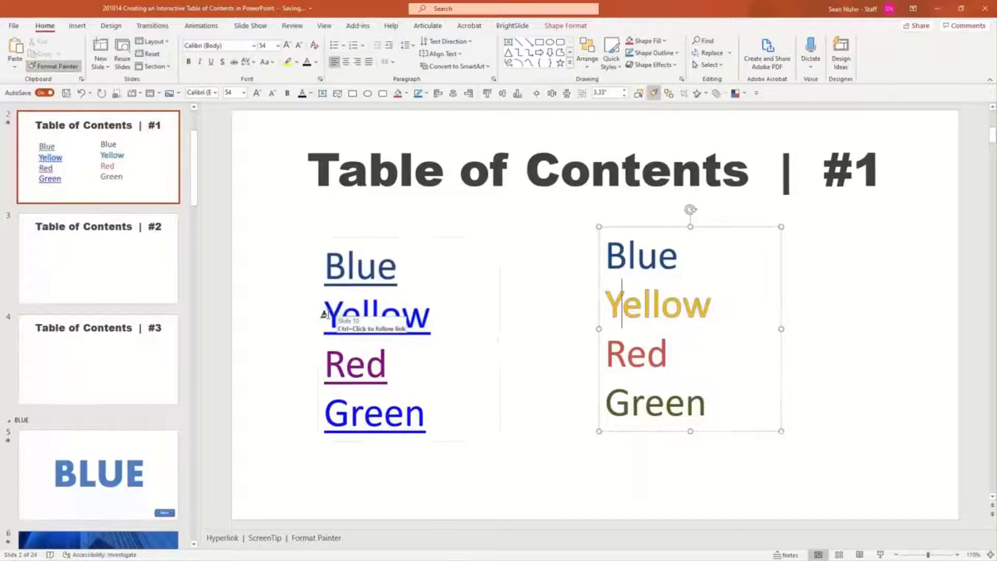
mouse_move(326, 314)
mouse_down()
mouse_move(437, 317)
mouse_move(427, 318)
mouse_up()
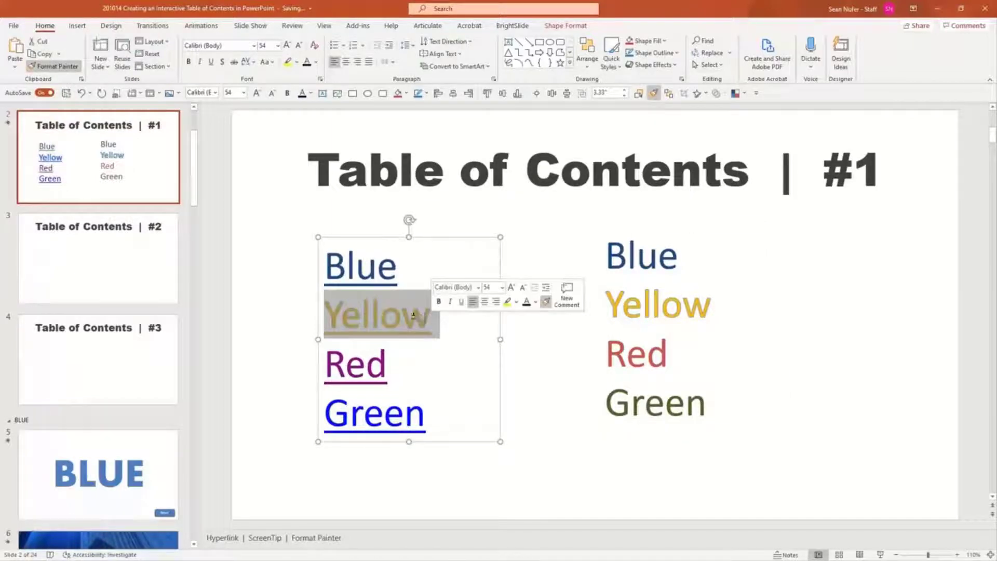
click(259, 232)
Paint the right-hand Red's colour onto the Red link
click(633, 357)
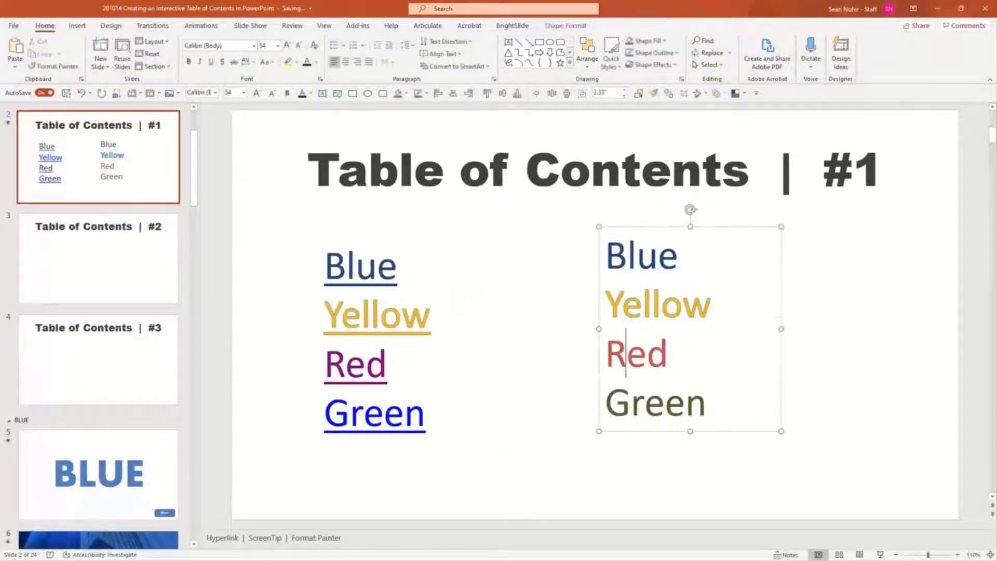
double_click(634, 357)
click(60, 68)
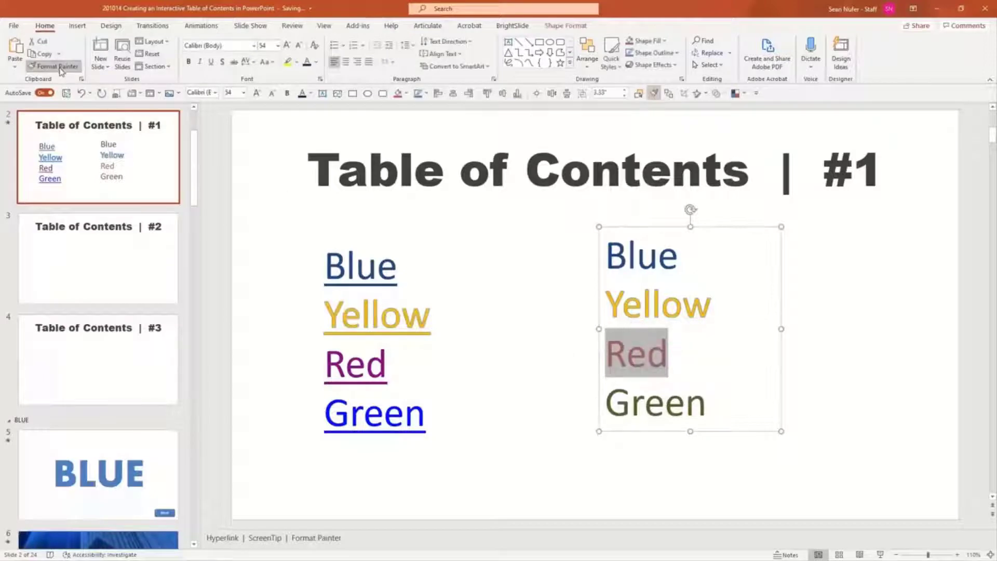
click(332, 370)
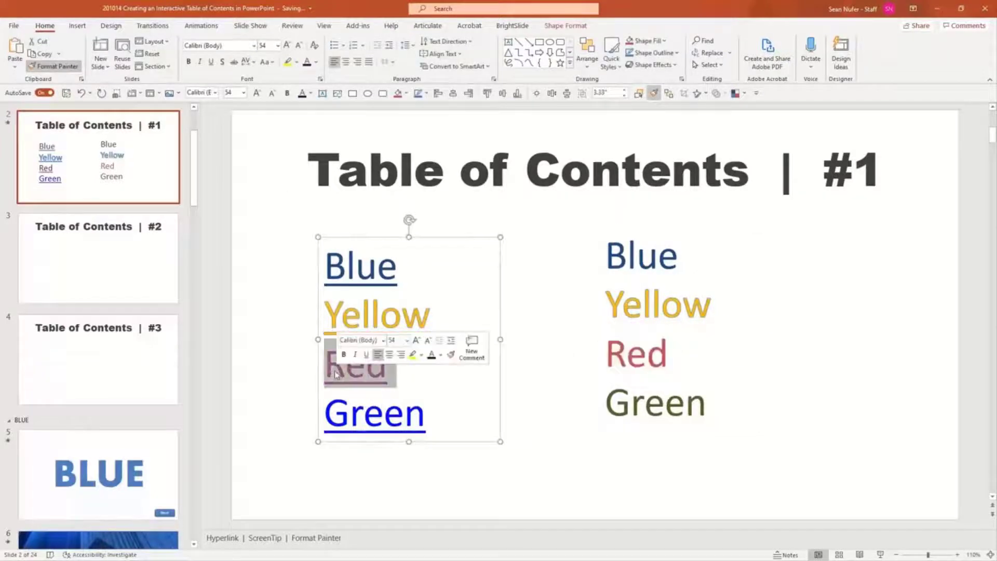
Paint the olive green colour onto the Green link and delete the plain word list
click(646, 407)
double_click(646, 407)
click(54, 66)
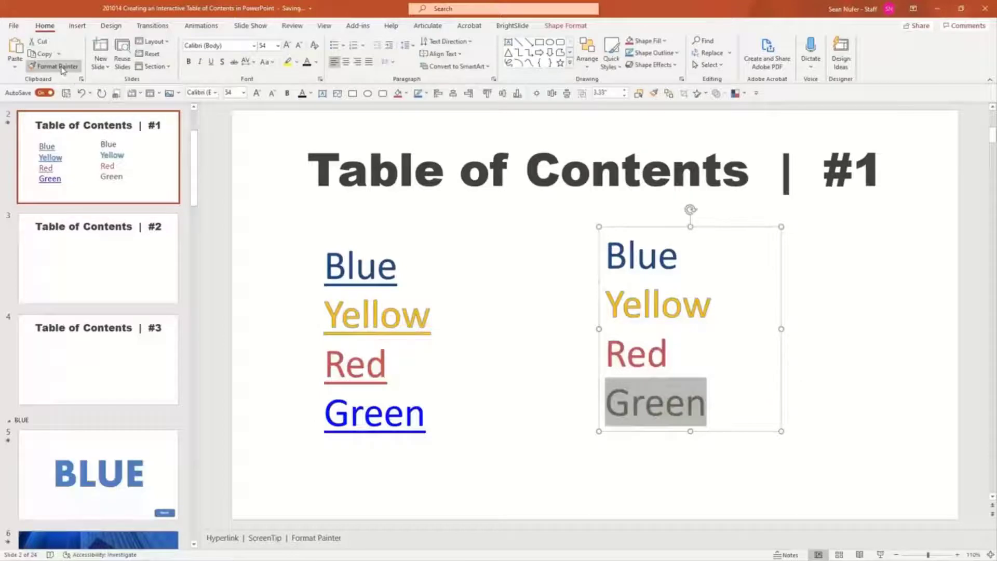
drag(422, 414, 325, 414)
click(283, 404)
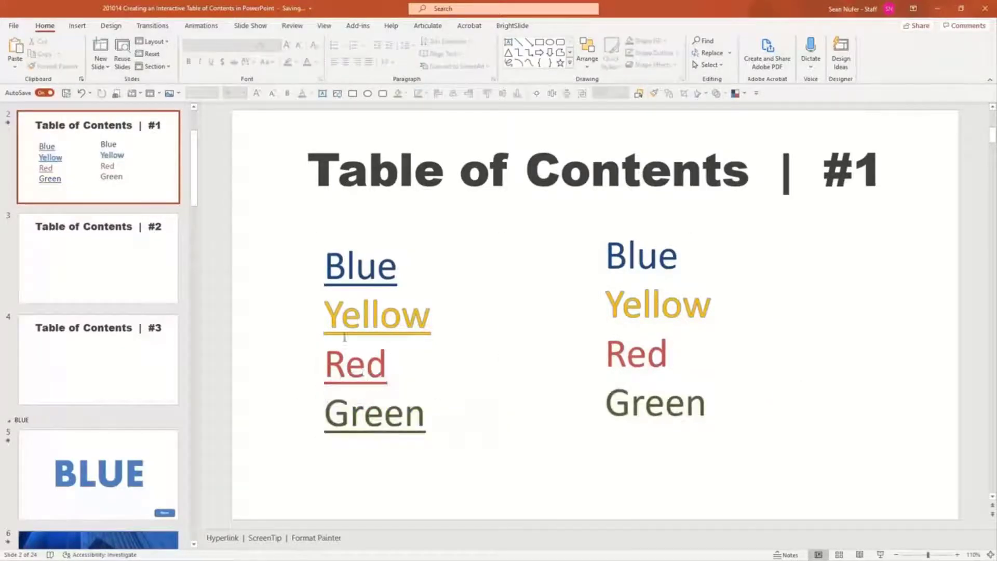
click(614, 308)
key(Delete)
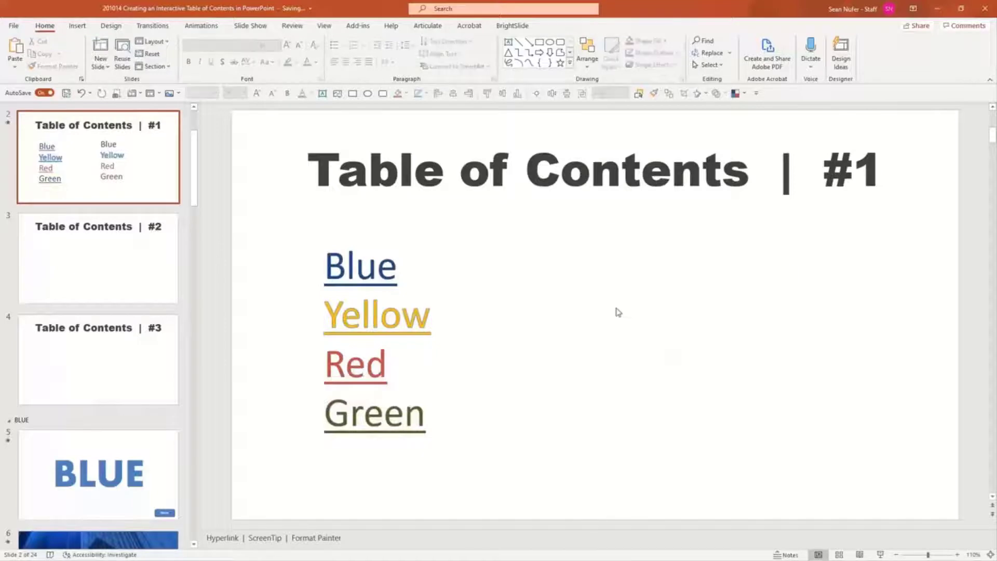
Nudge the coloured hyperlink list up and left, then select the word Blue
drag(385, 349, 374, 340)
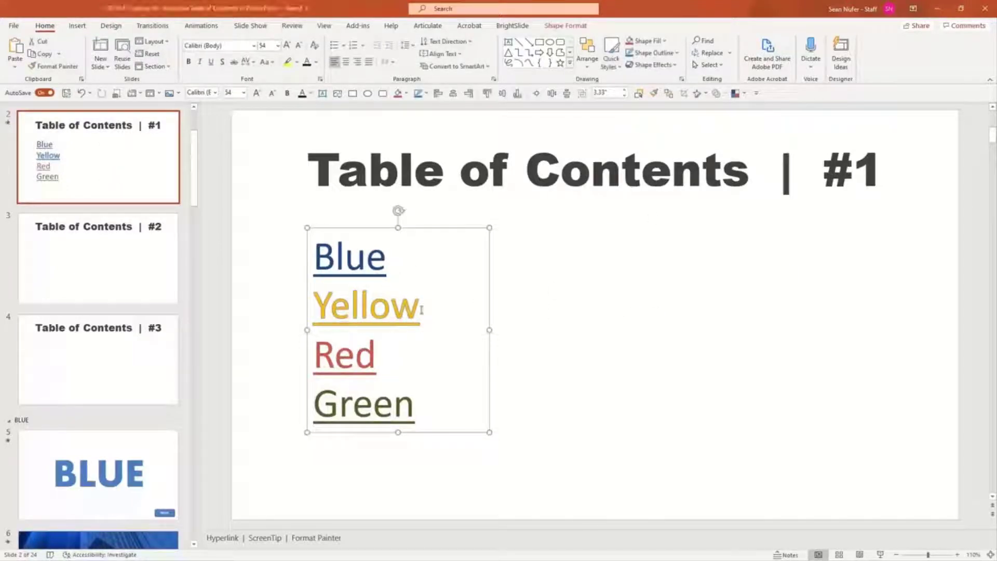
key(Tab)
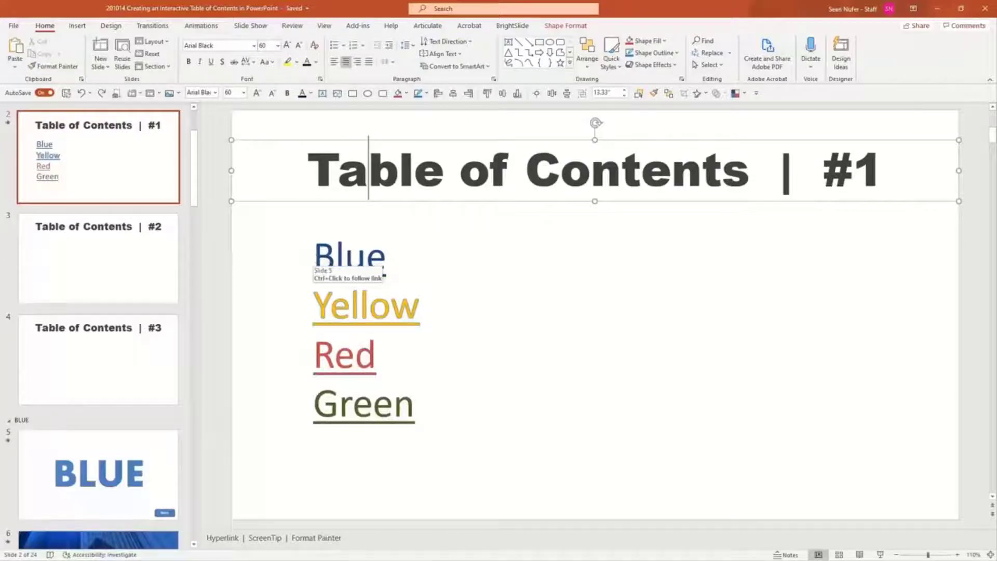
click(314, 258)
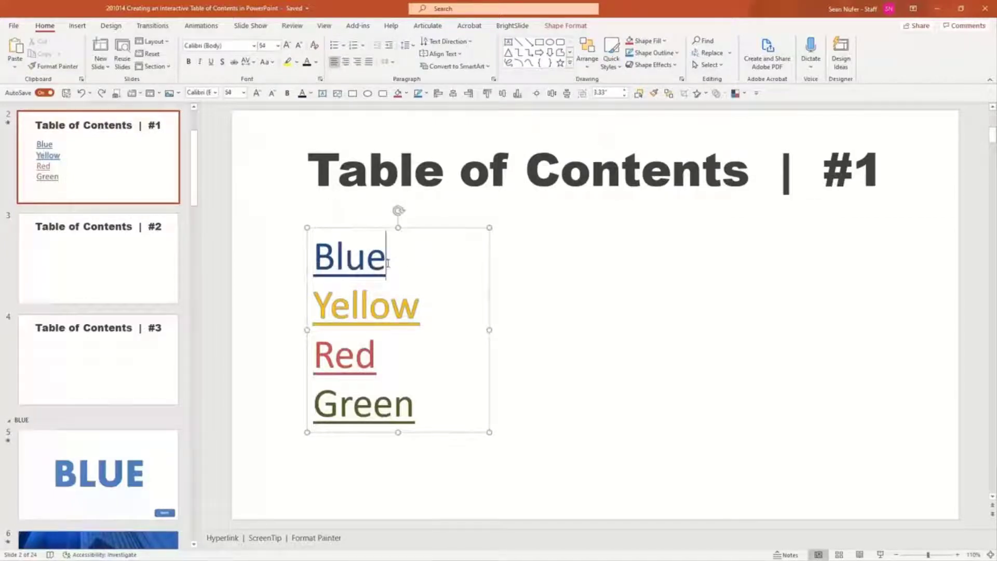
double_click(389, 263)
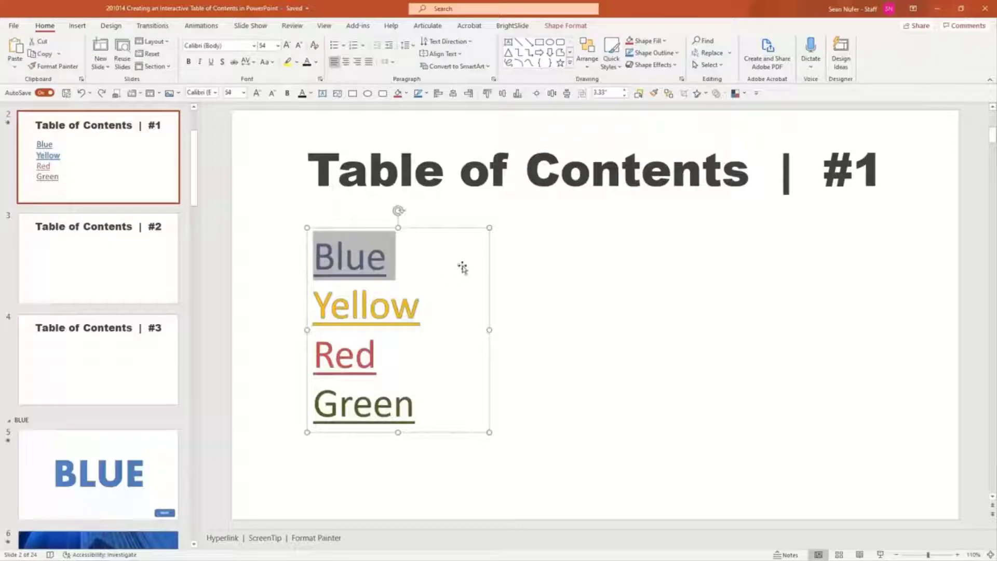
Set the Blue hyperlink's ScreenTip to 'Click on the word Blue to go to the BLUE section'
key(ctrl+k)
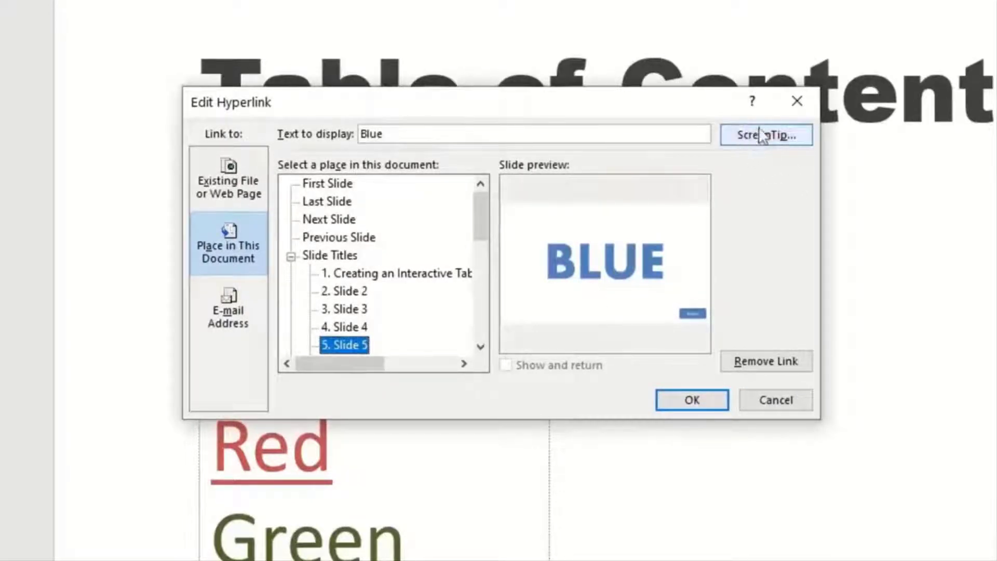
click(768, 139)
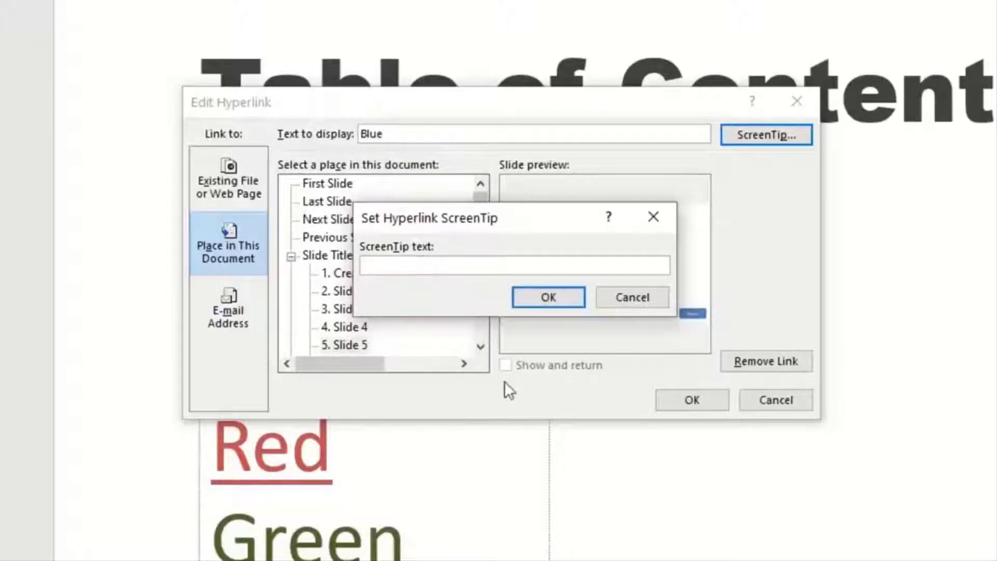
text(Click on the word Blue to go to)
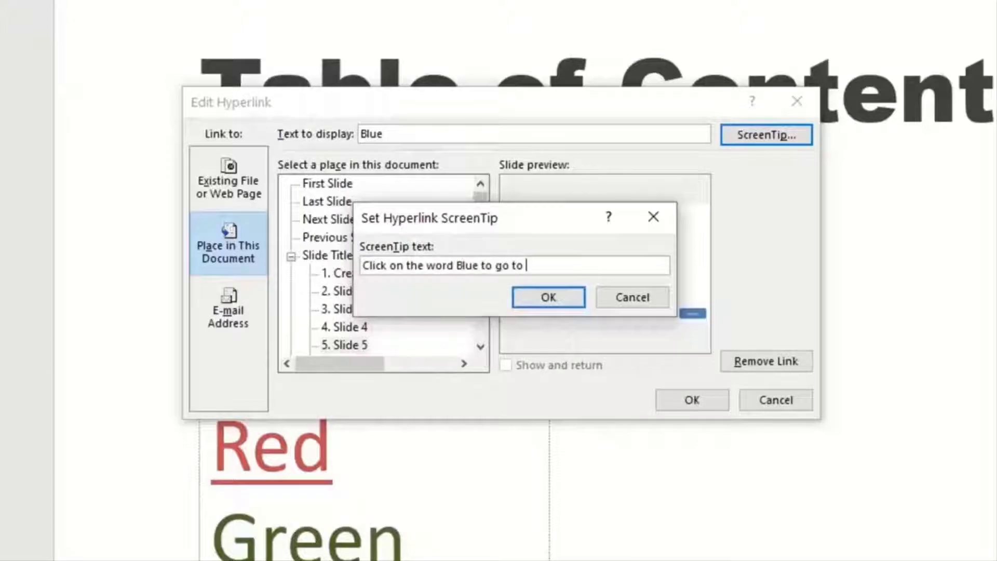
text( the BLUE section)
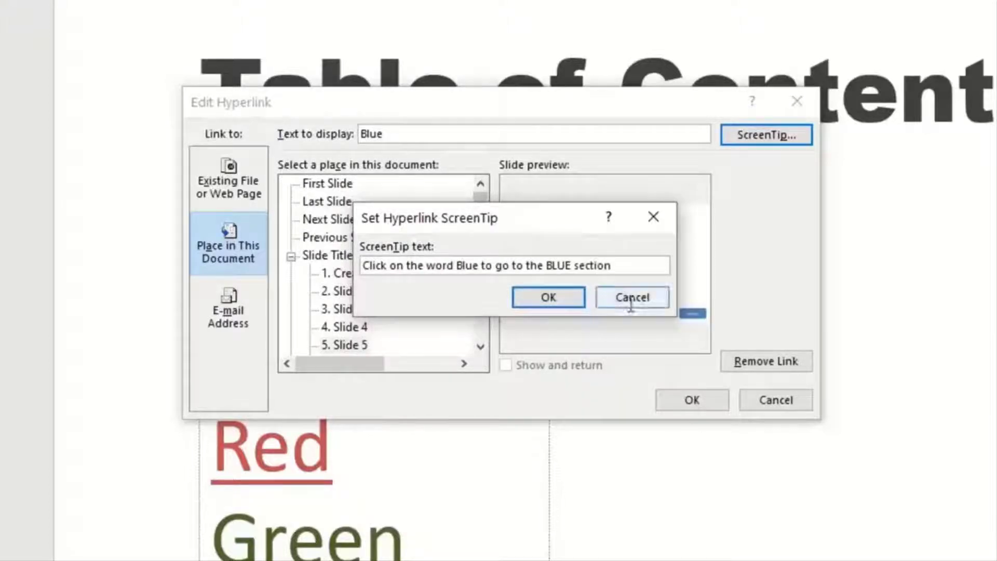
click(575, 299)
click(675, 404)
Check the ScreenTips on the colour links, then go to the Table of Contents #2 slide
click(675, 404)
mouse_move(311, 269)
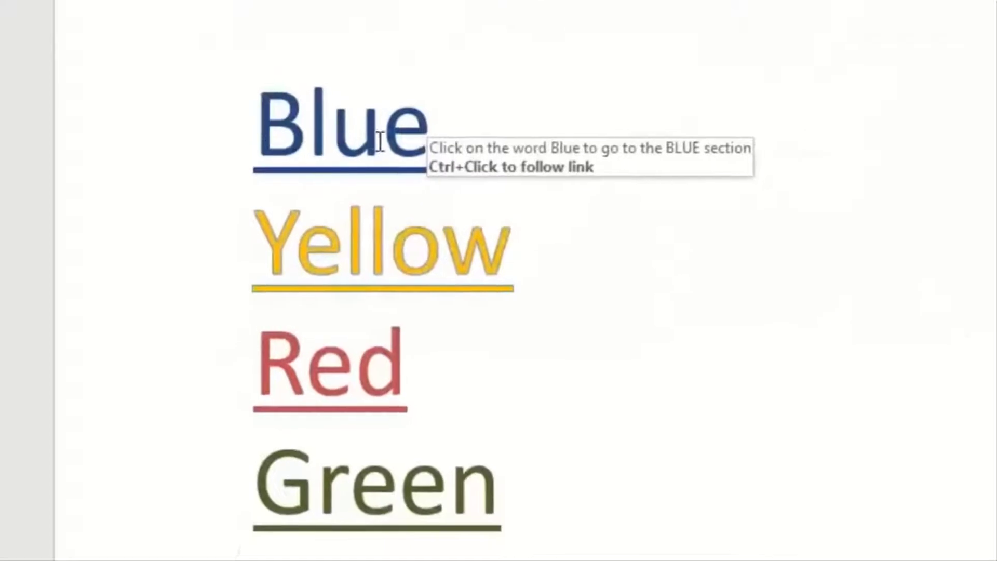
mouse_move(392, 251)
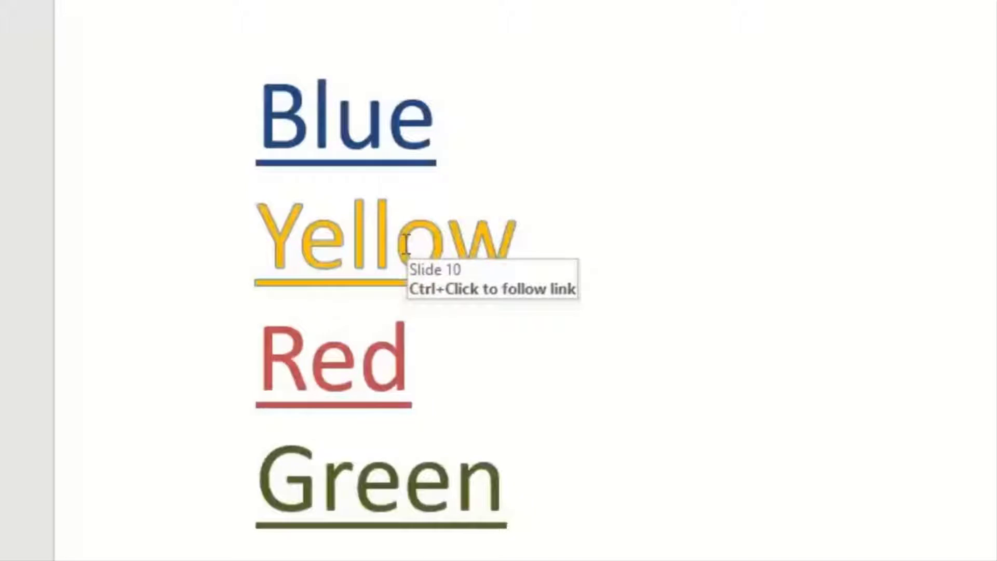
mouse_move(367, 346)
mouse_move(363, 134)
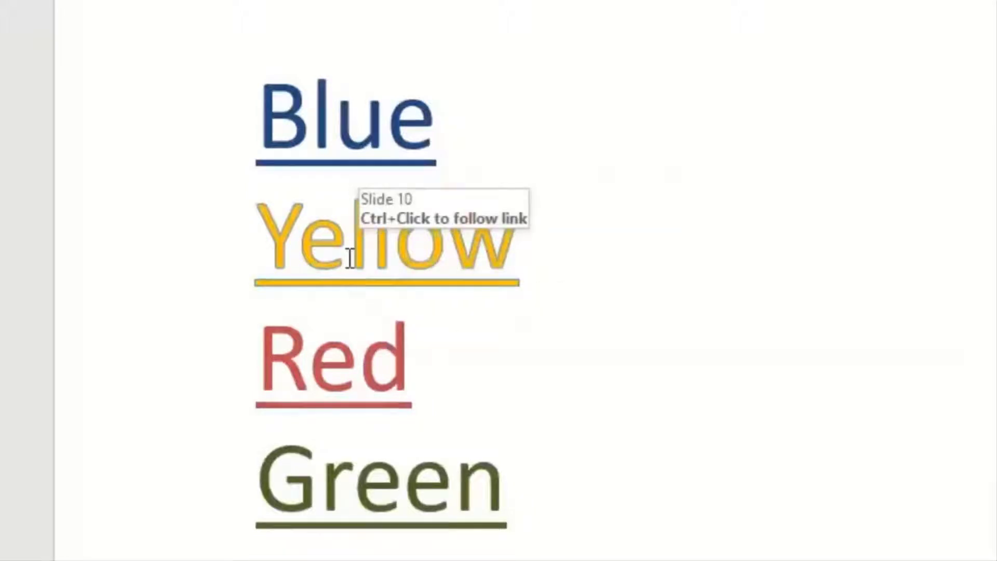
mouse_move(345, 455)
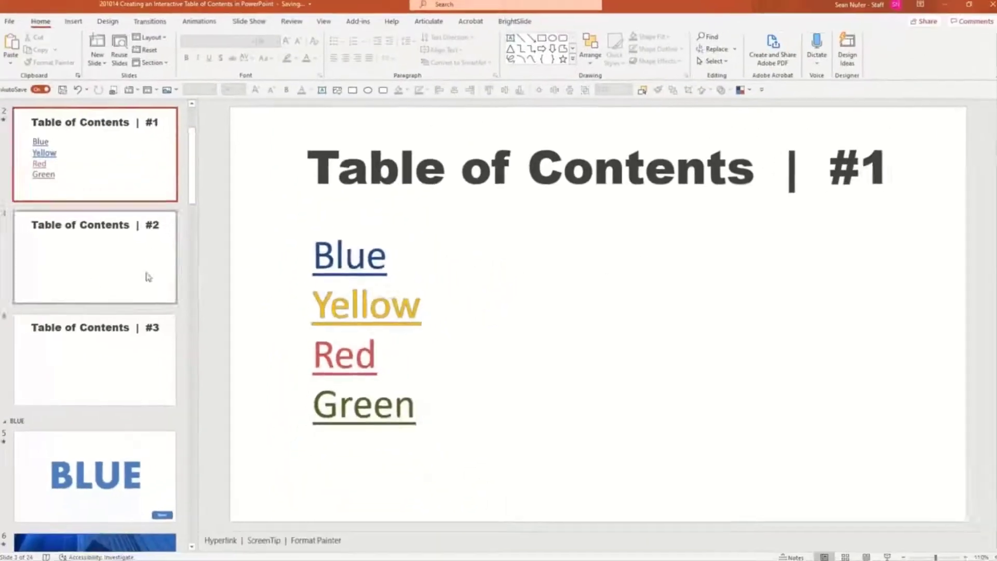
click(120, 274)
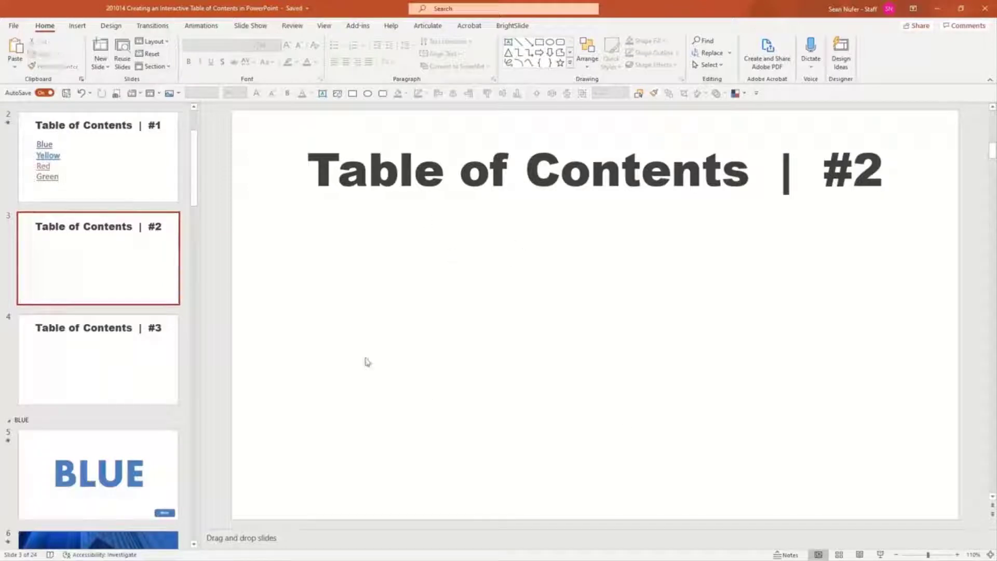
Add a BLUE slide zoom to Table of Contents #2 and delete the stray button on the BLUE slide
scroll(140, 310, down, 5)
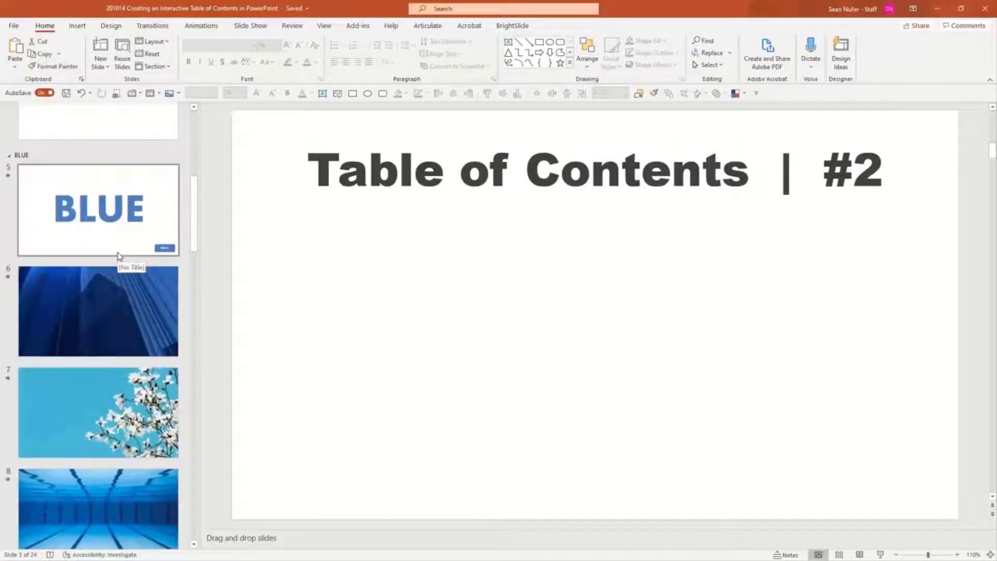
drag(66, 213, 329, 370)
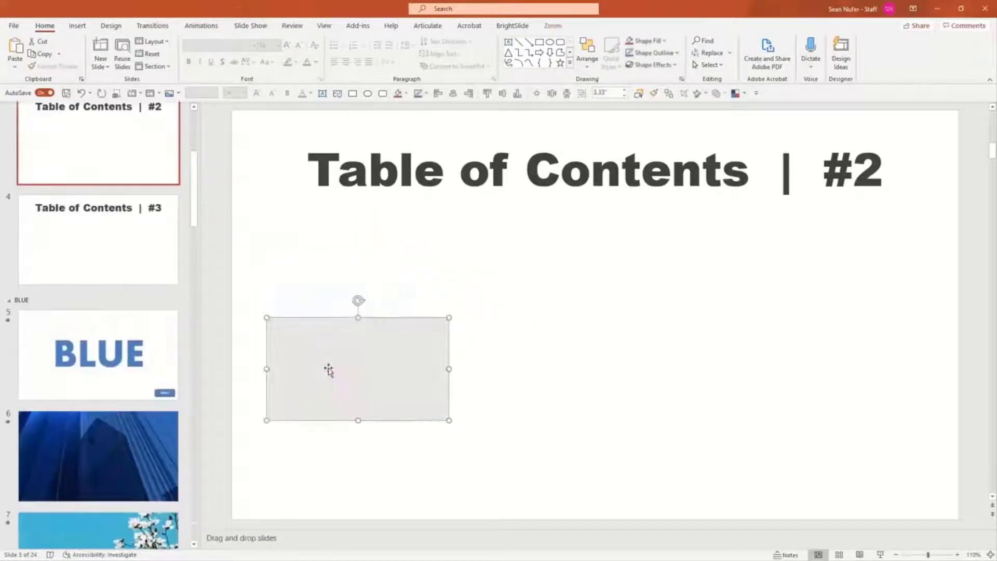
click(686, 408)
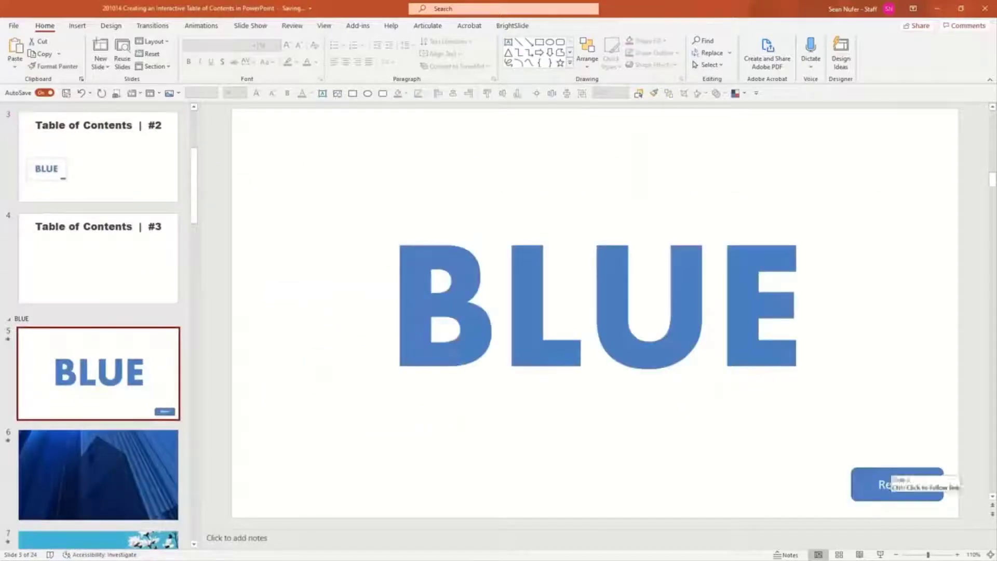
click(893, 483)
key(Delete)
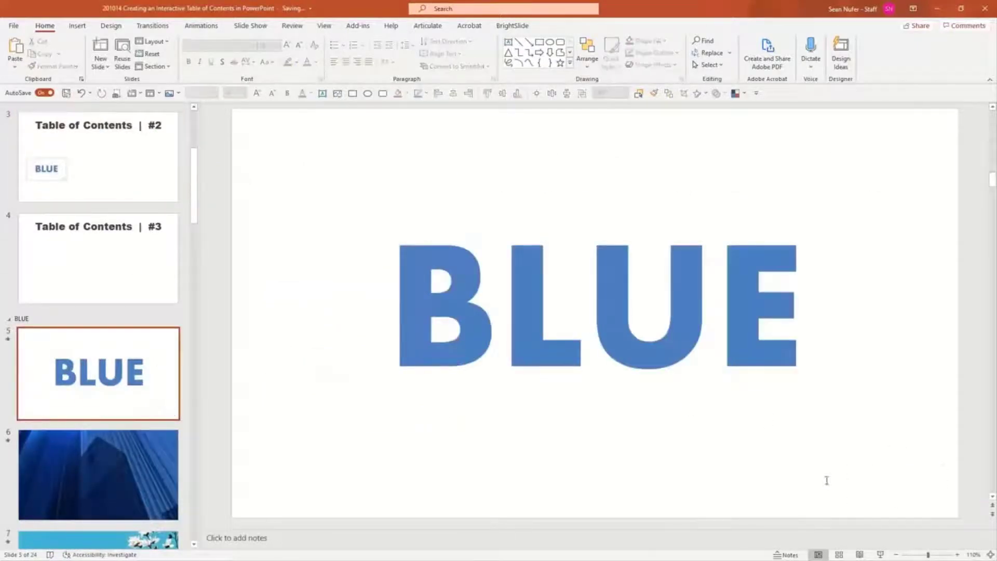
key(Page_Up)
key(Page_Up)
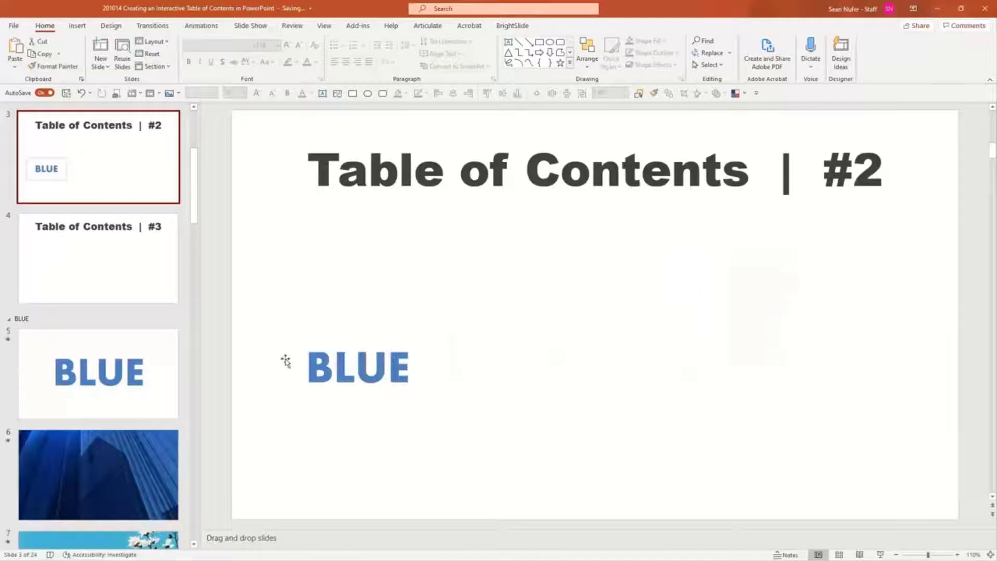
Add YELLOW, RED and GREEN slide zooms in a row beside BLUE
scroll(153, 337, down, 10)
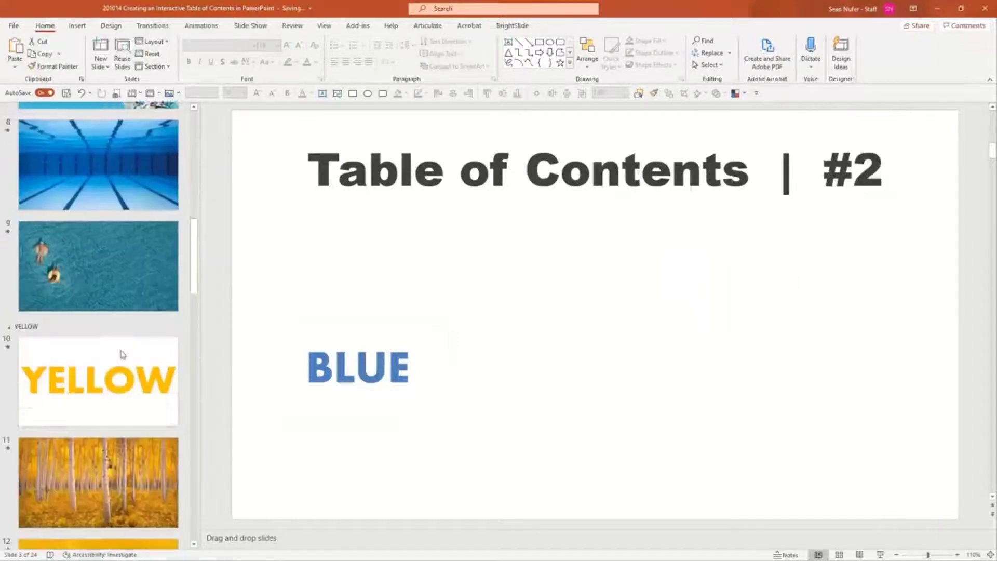
drag(62, 318, 459, 396)
scroll(141, 333, down, 15)
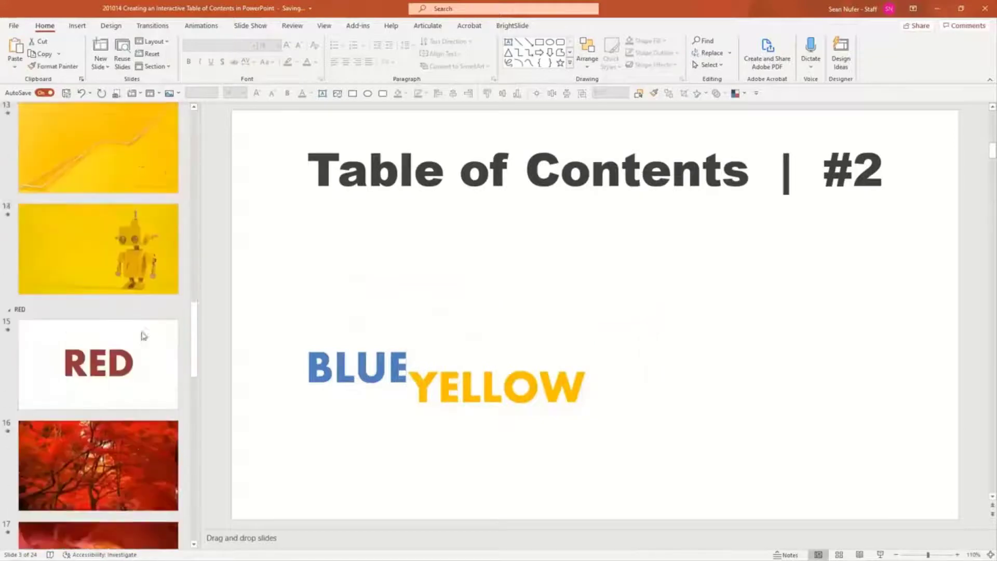
drag(83, 263, 665, 396)
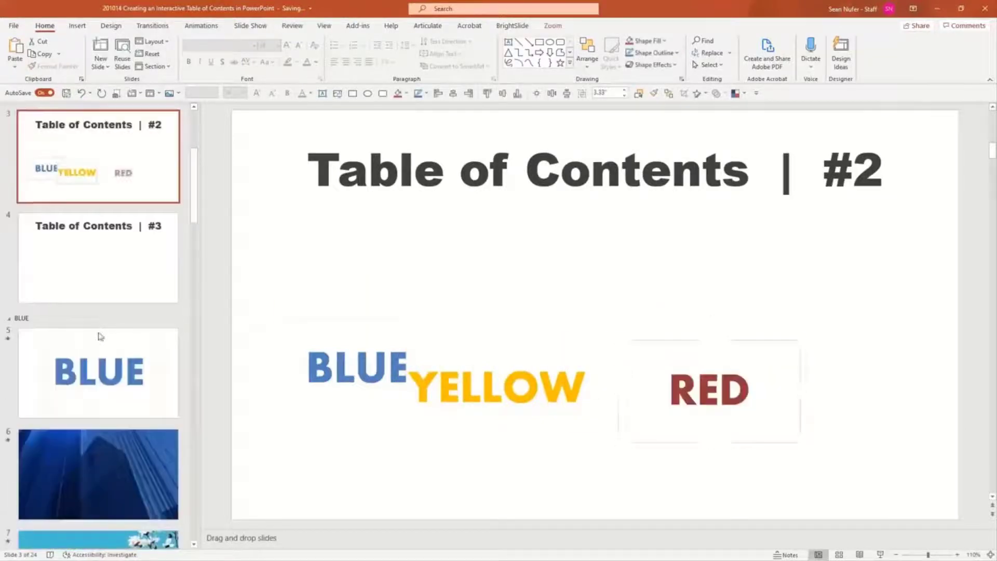
scroll(98, 334, down, 20)
drag(78, 191, 825, 398)
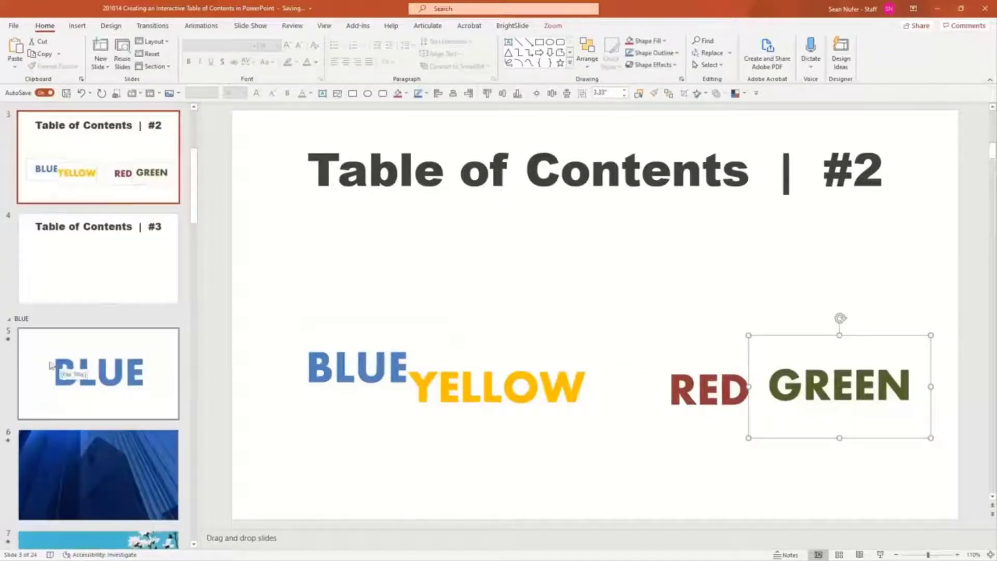
Shrink all four colour zooms together from a corner handle
click(383, 366)
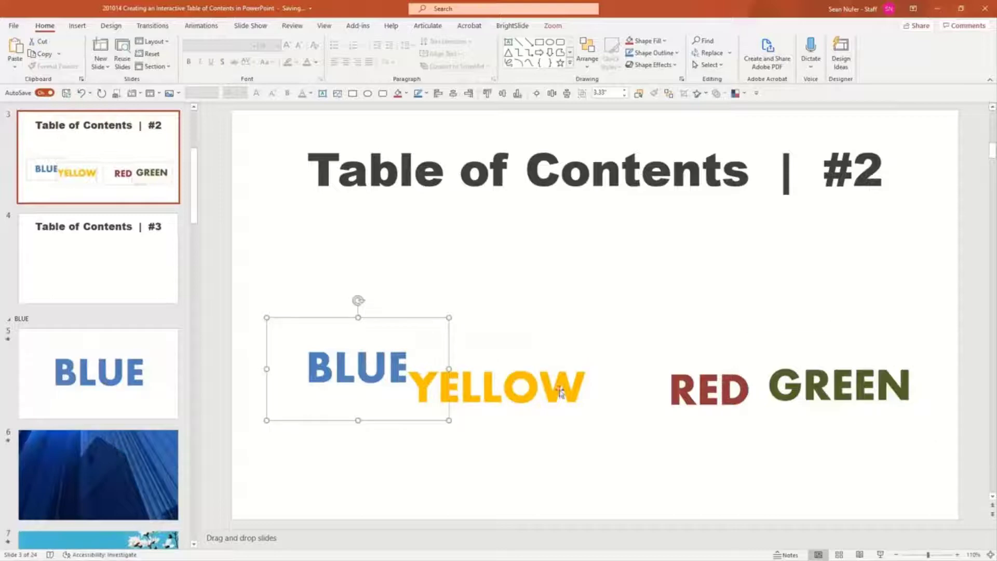
shift+click(572, 387)
shift+click(662, 380)
shift+click(830, 370)
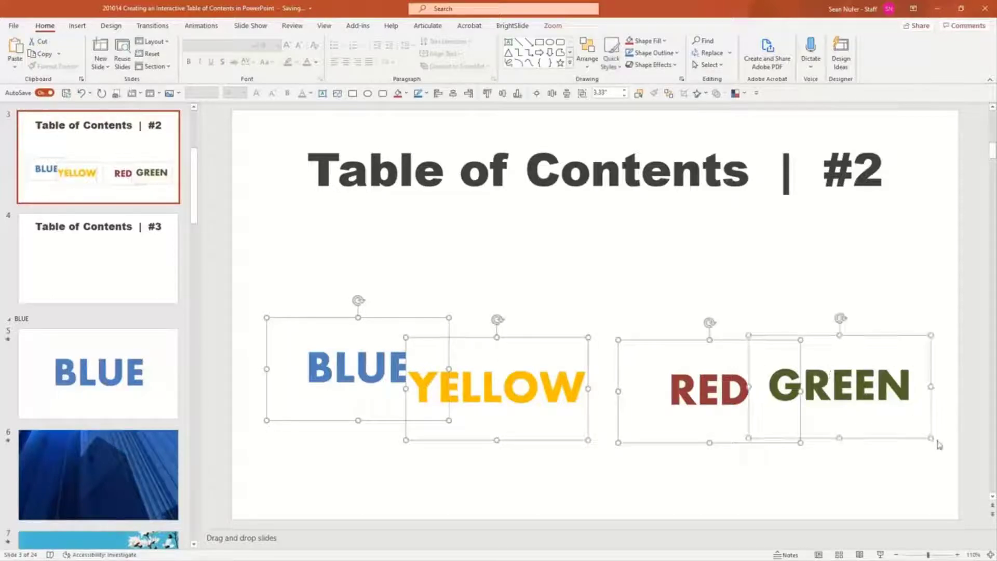
drag(930, 439, 914, 426)
click(343, 258)
Move BLUE up-left, then Align Top and Distribute Horizontally all four zooms
click(334, 352)
drag(335, 352, 325, 317)
shift+click(418, 375)
shift+click(706, 382)
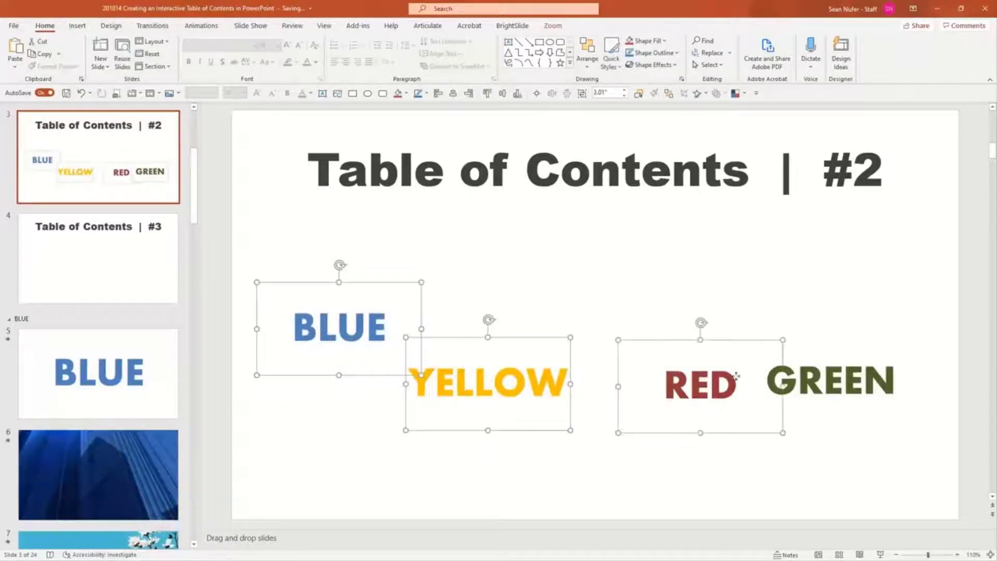
shift+click(806, 373)
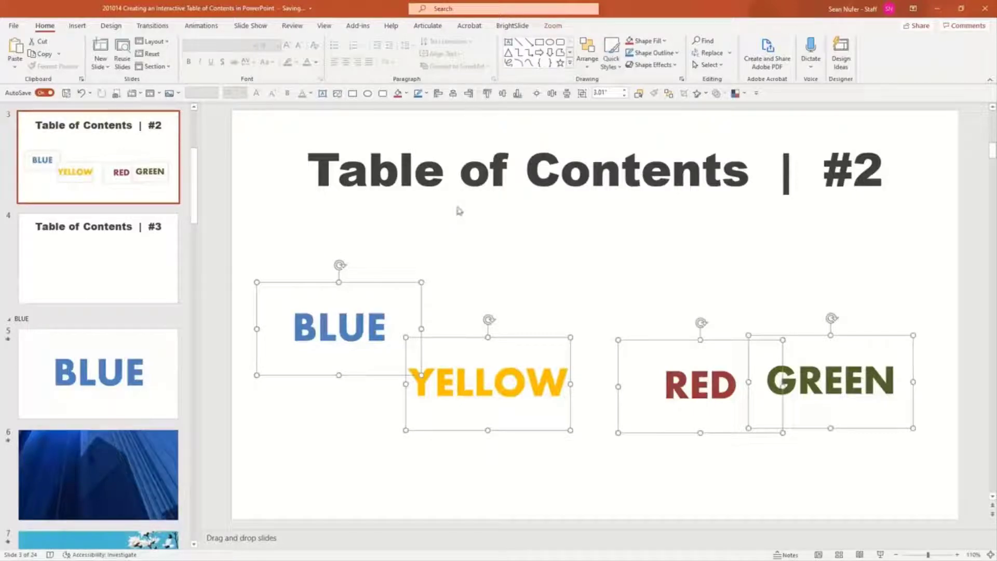
click(488, 94)
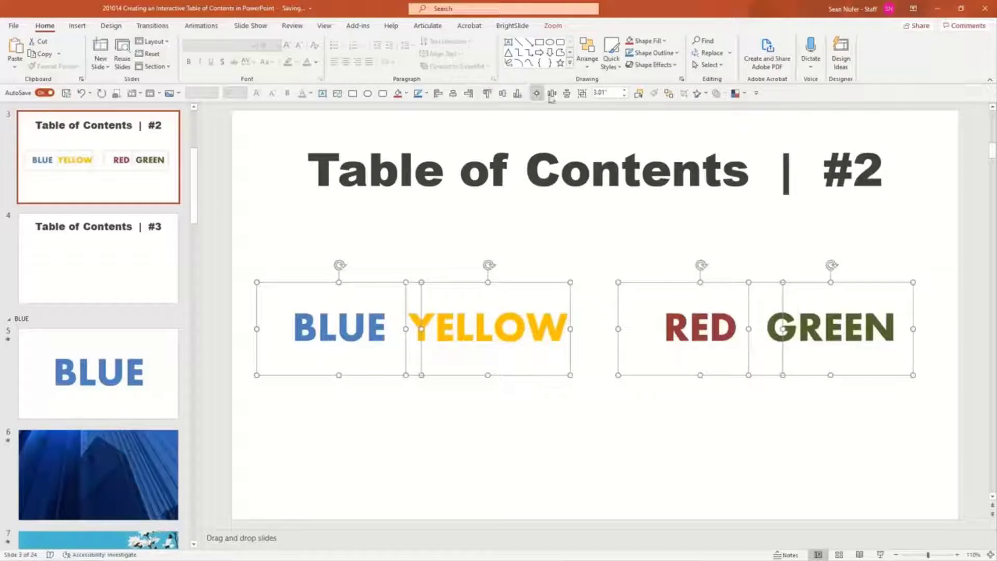
click(552, 95)
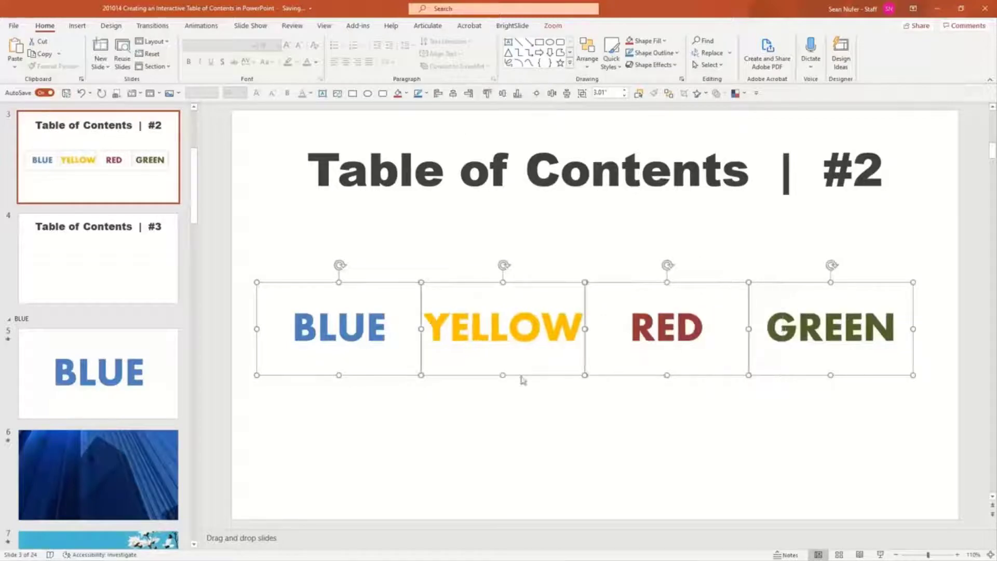
Nudge GREEN to the right and redistribute the four zooms evenly
click(844, 335)
drag(845, 335, 863, 335)
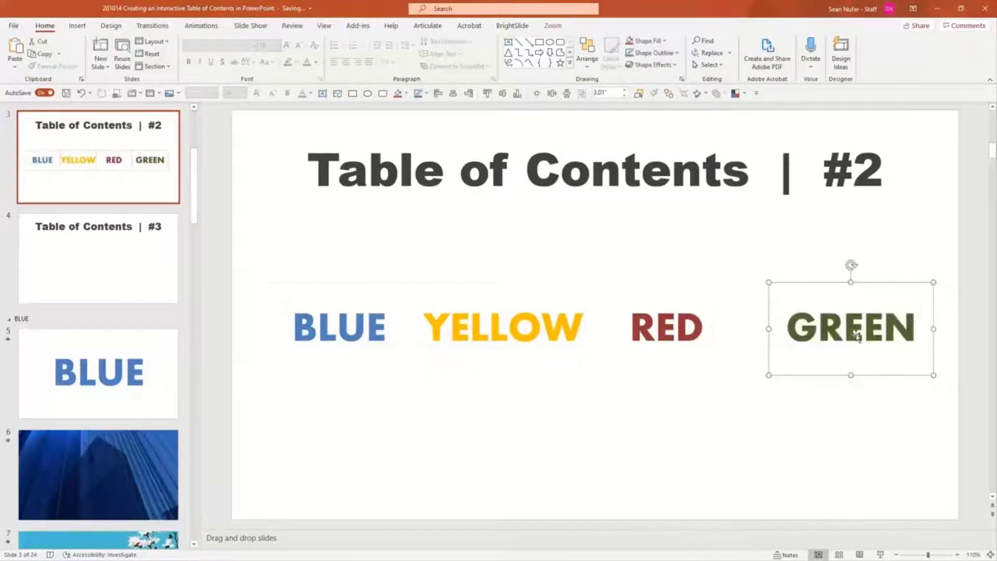
shift+click(696, 327)
shift+click(520, 327)
shift+click(367, 333)
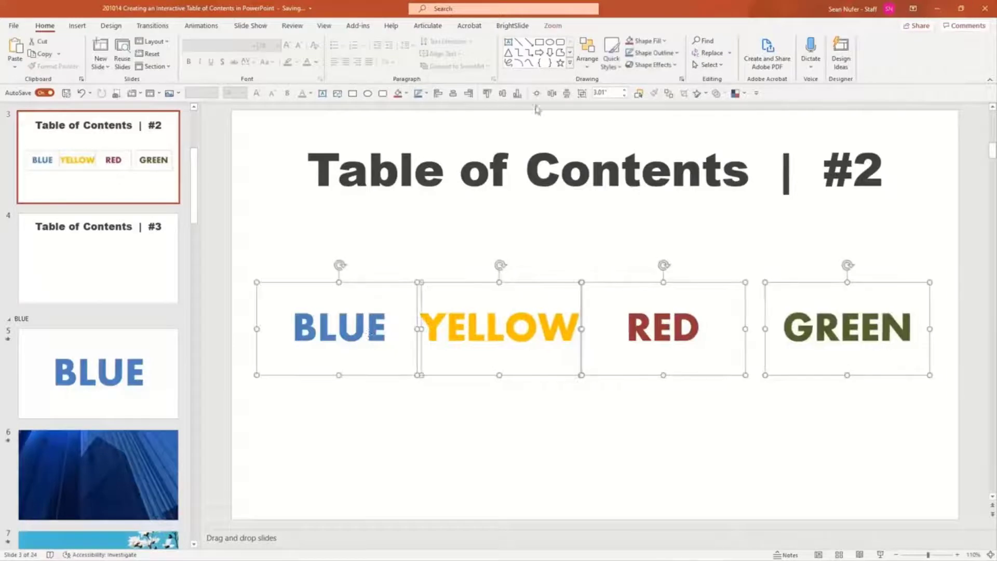
click(552, 93)
click(441, 427)
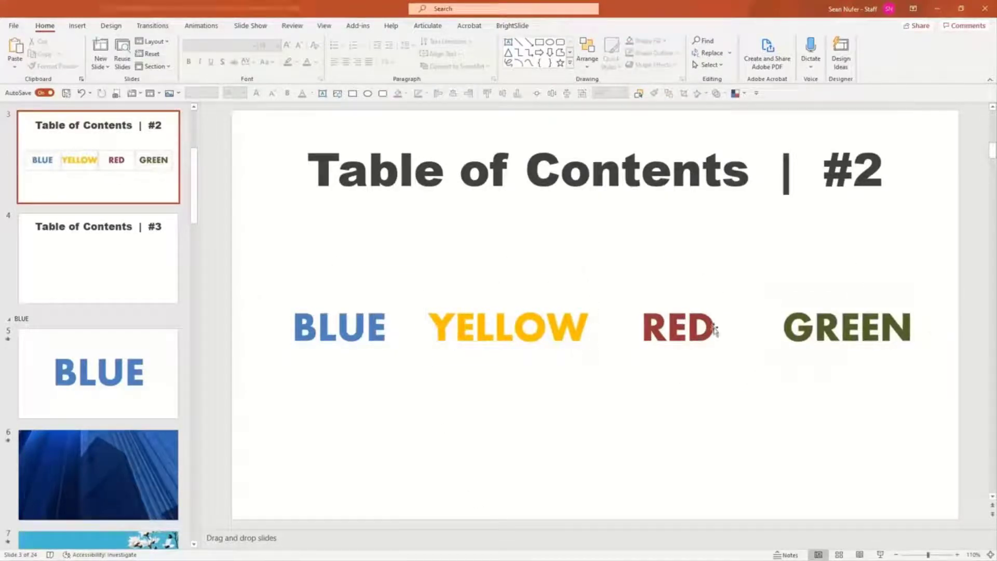
Shrink the four zooms to a smaller size
click(393, 330)
shift+click(503, 328)
shift+click(680, 330)
shift+click(912, 359)
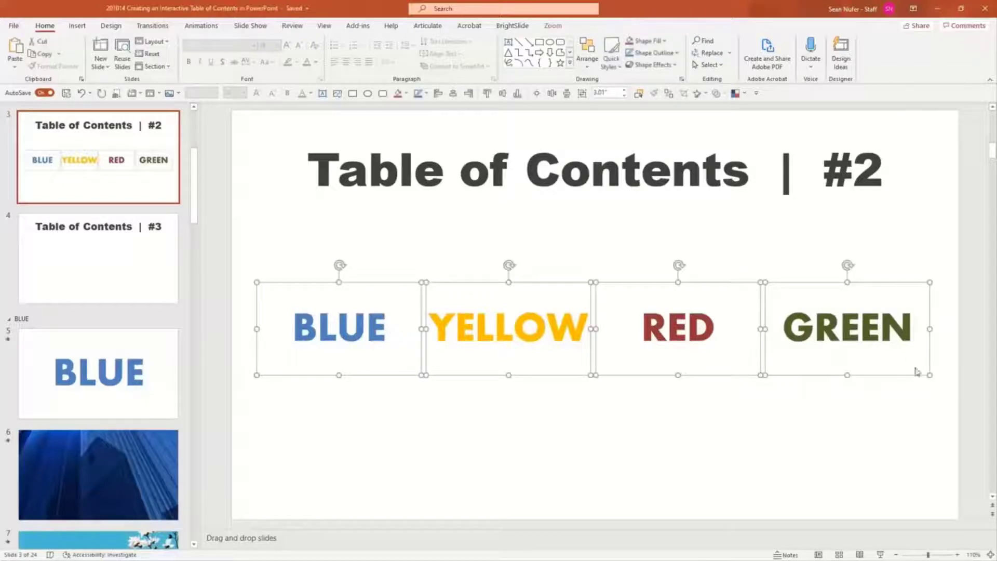
drag(928, 375, 910, 368)
click(876, 395)
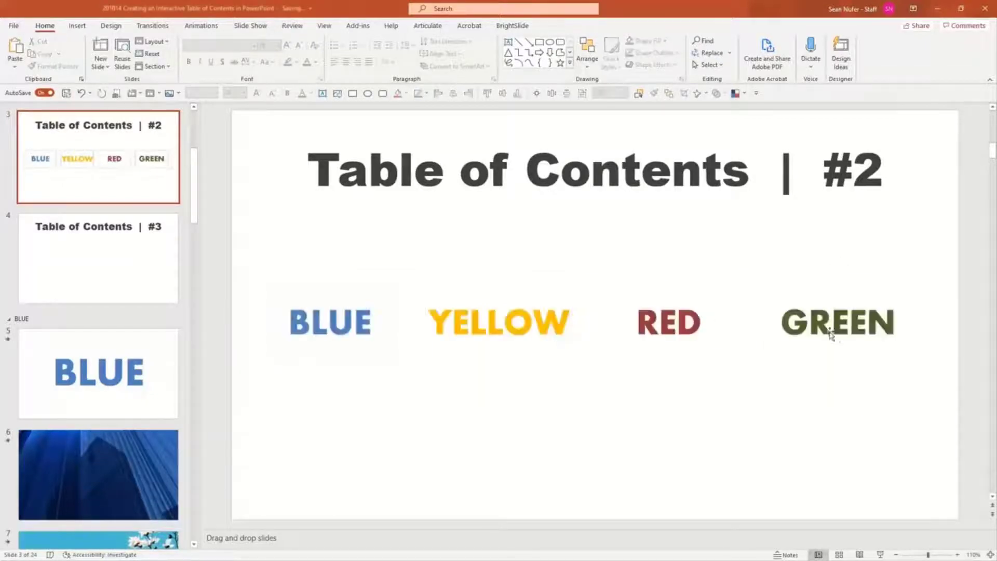
Fine-tune GREEN's position and space the four zooms evenly again
click(827, 330)
drag(827, 330, 821, 328)
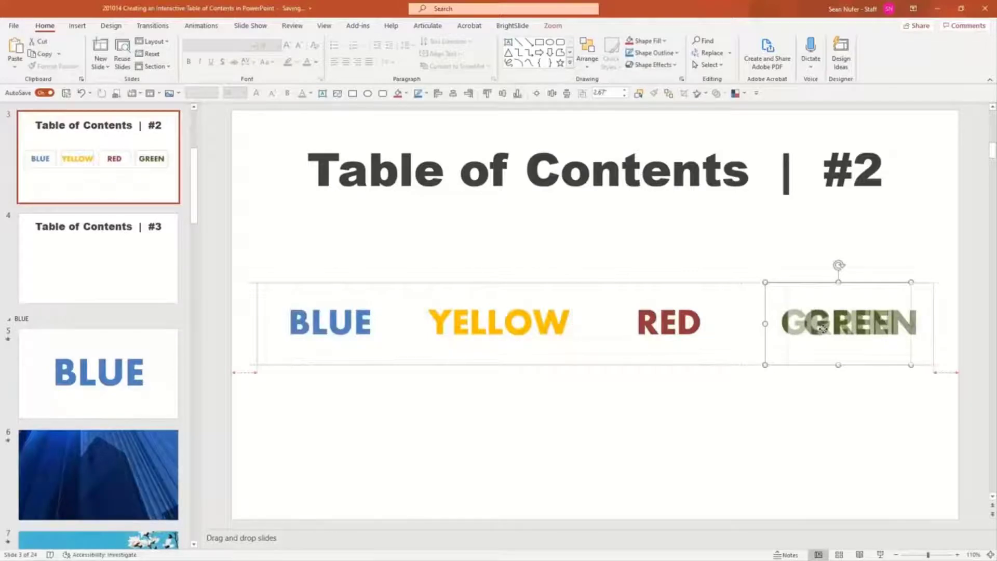
drag(822, 329, 824, 328)
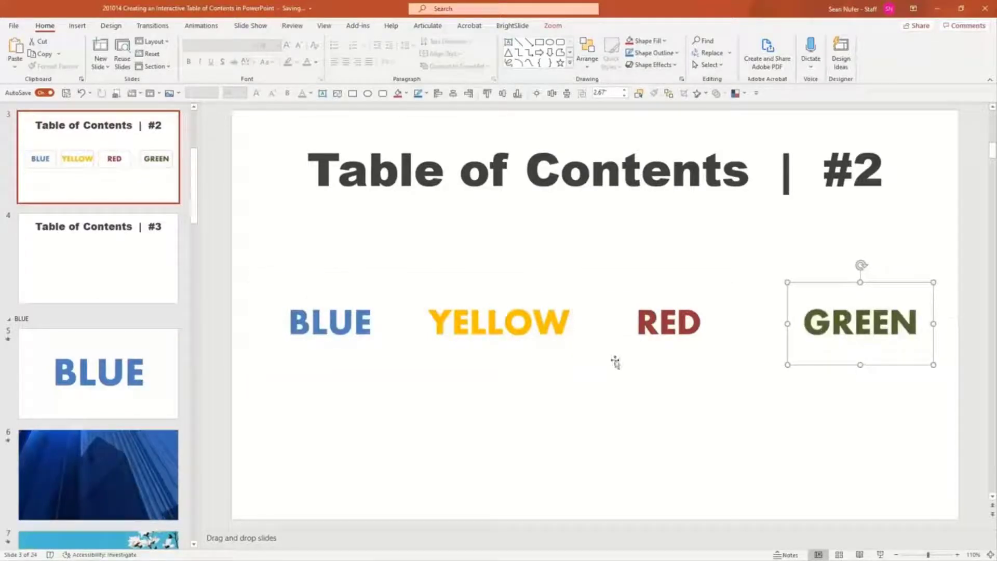
shift+click(684, 312)
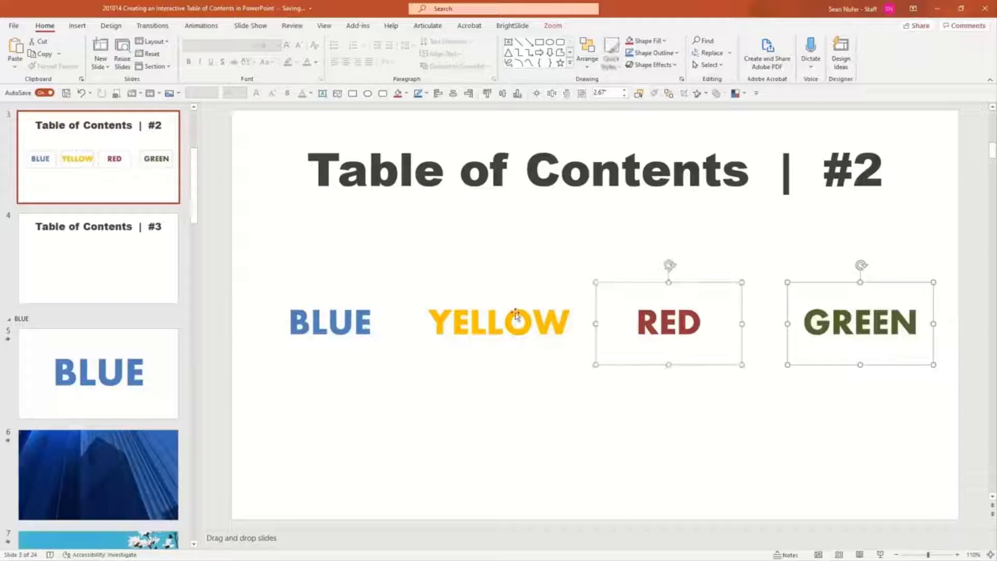
shift+click(516, 314)
shift+click(384, 330)
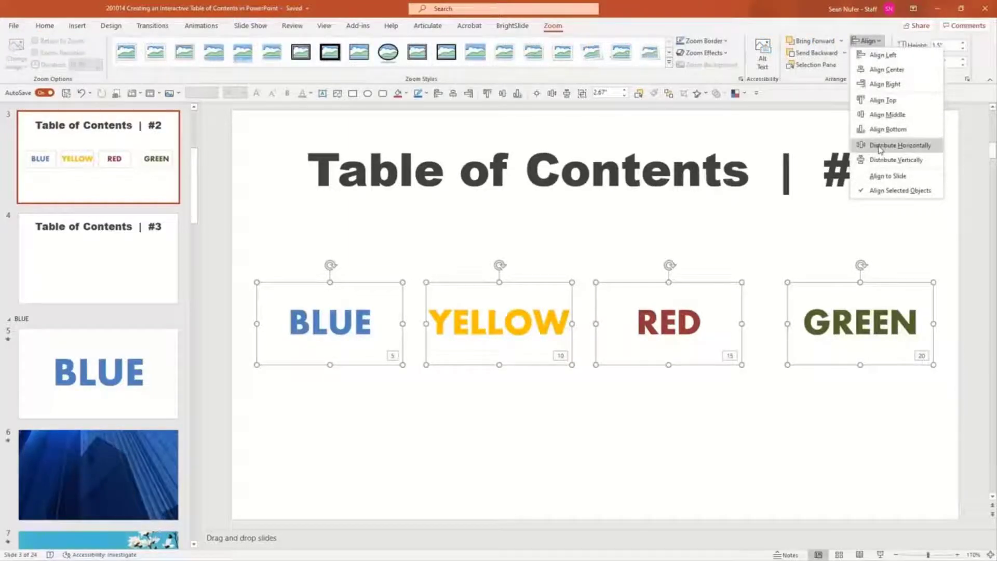
click(880, 146)
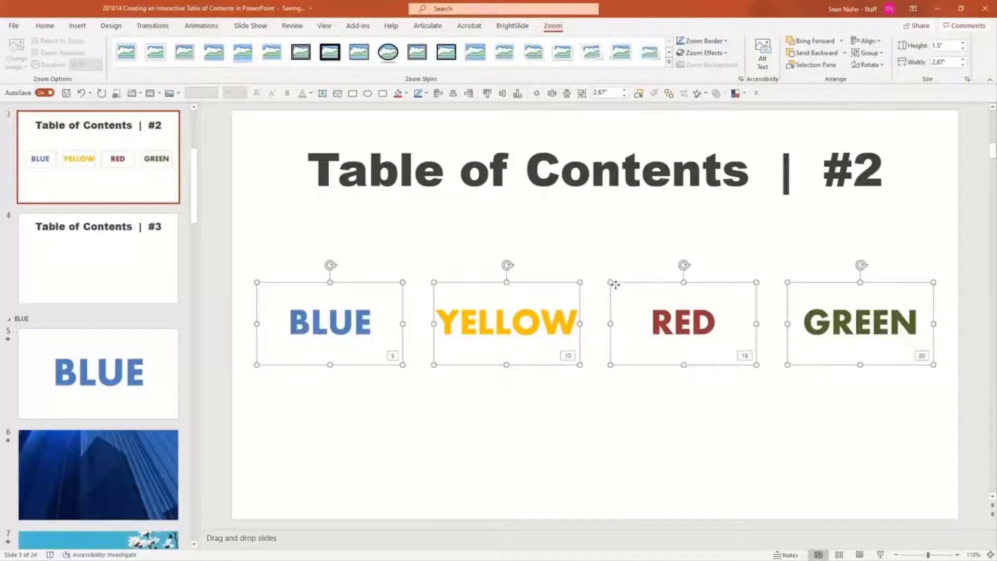
Select the BLUE, YELLOW, RED and GREEN zooms together
click(790, 430)
click(313, 326)
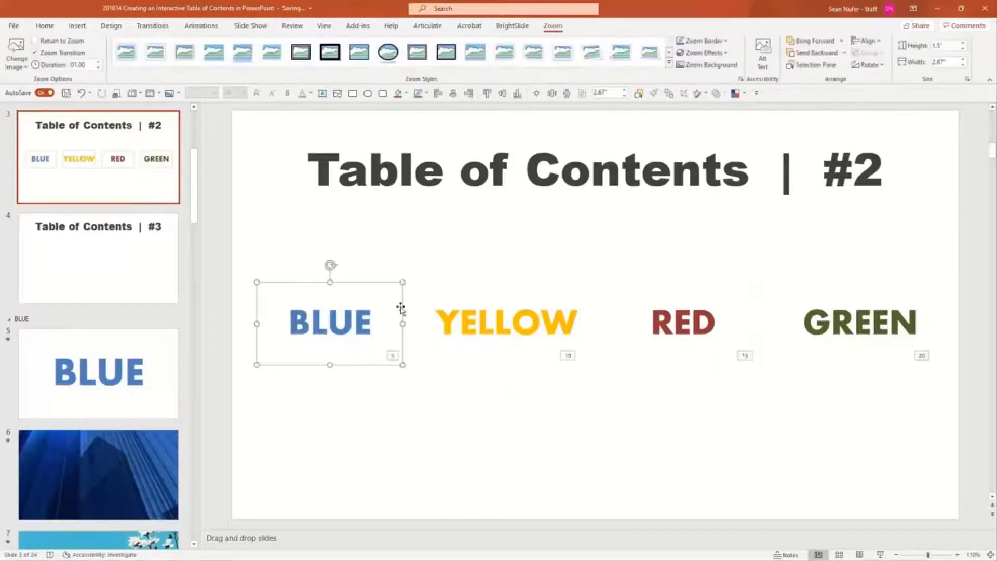
shift+click(575, 326)
shift+click(698, 318)
shift+click(825, 319)
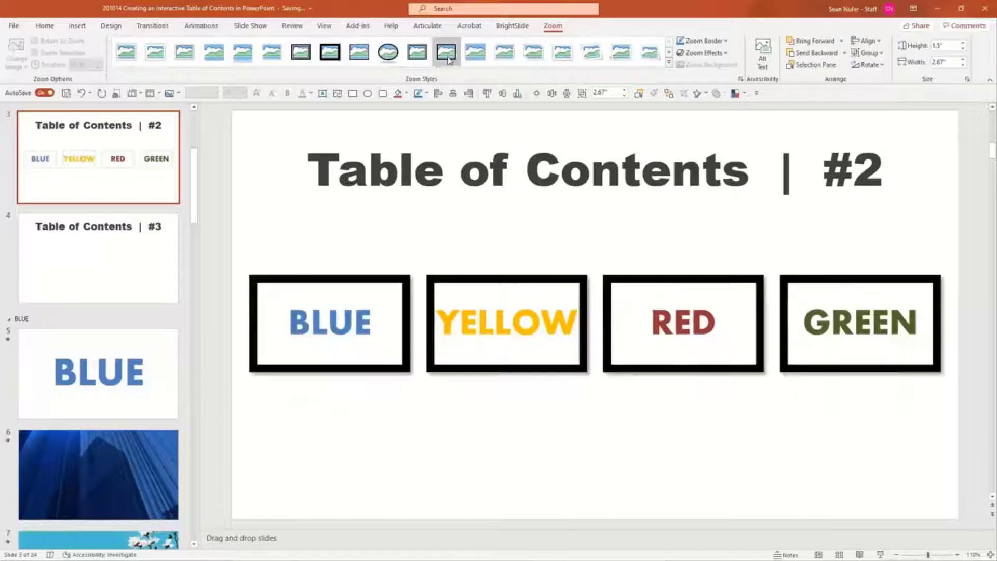
Apply a soft shadowed Zoom Style to the four zooms and start the show with Shift+F5
click(481, 60)
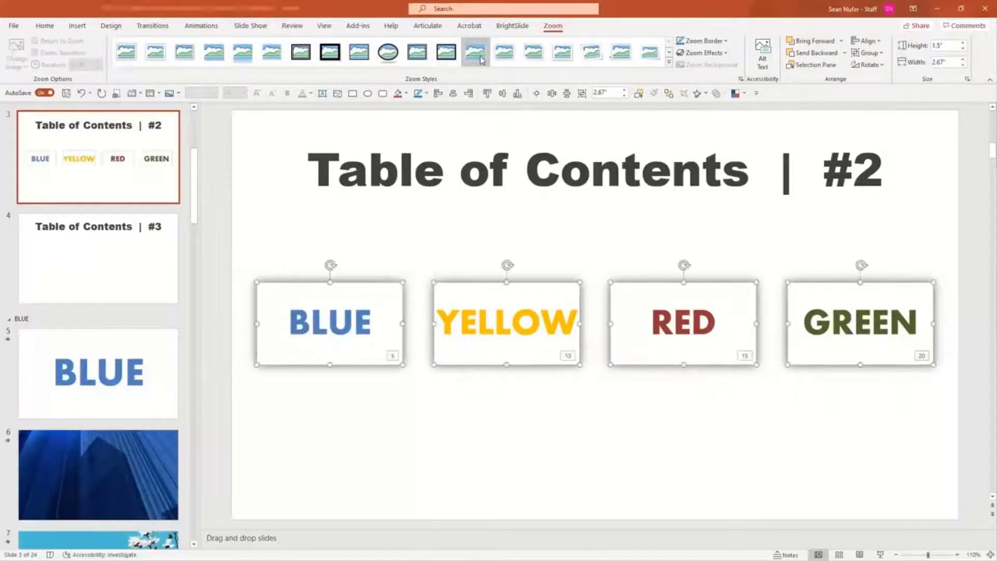
click(704, 52)
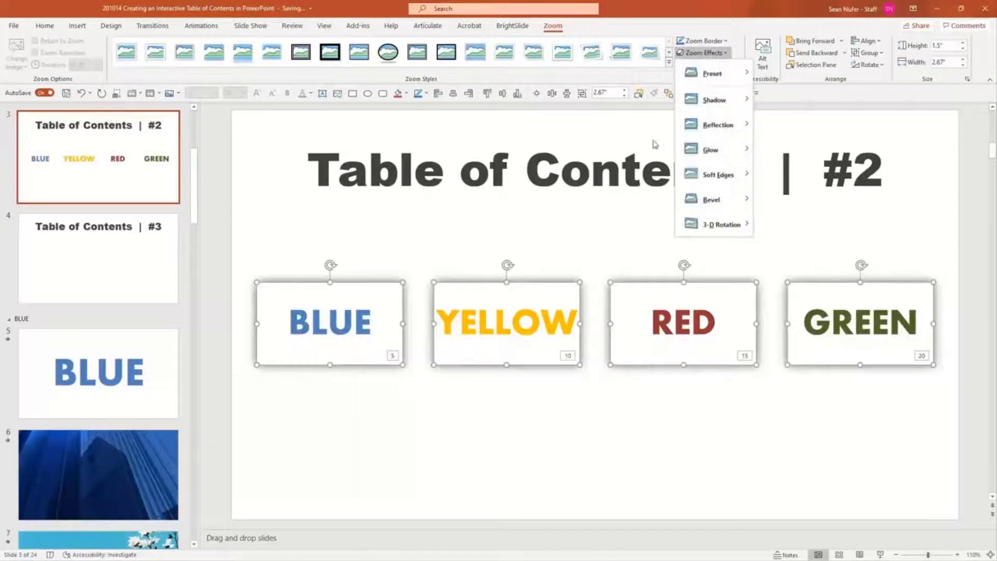
click(327, 243)
click(329, 415)
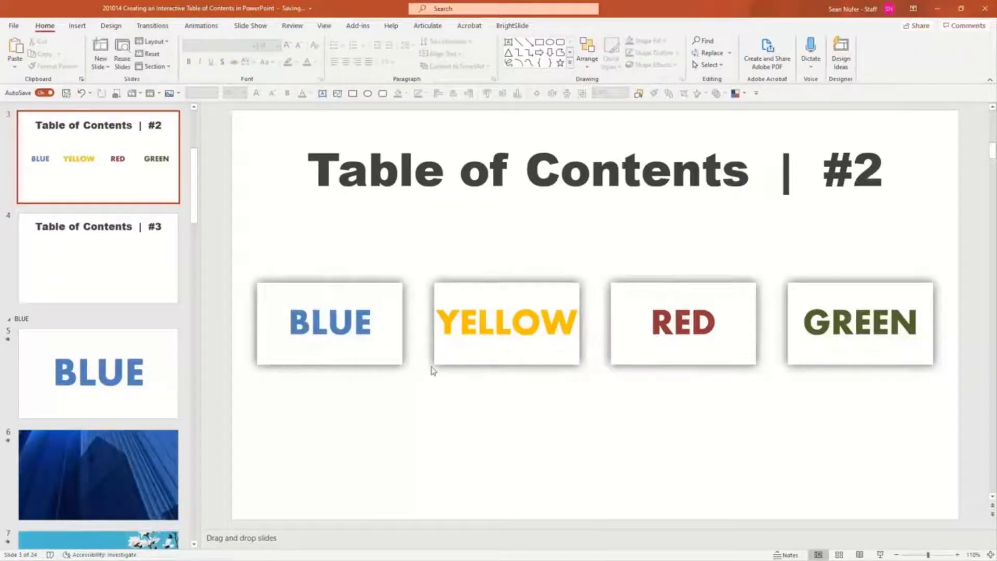
key(shift+F5)
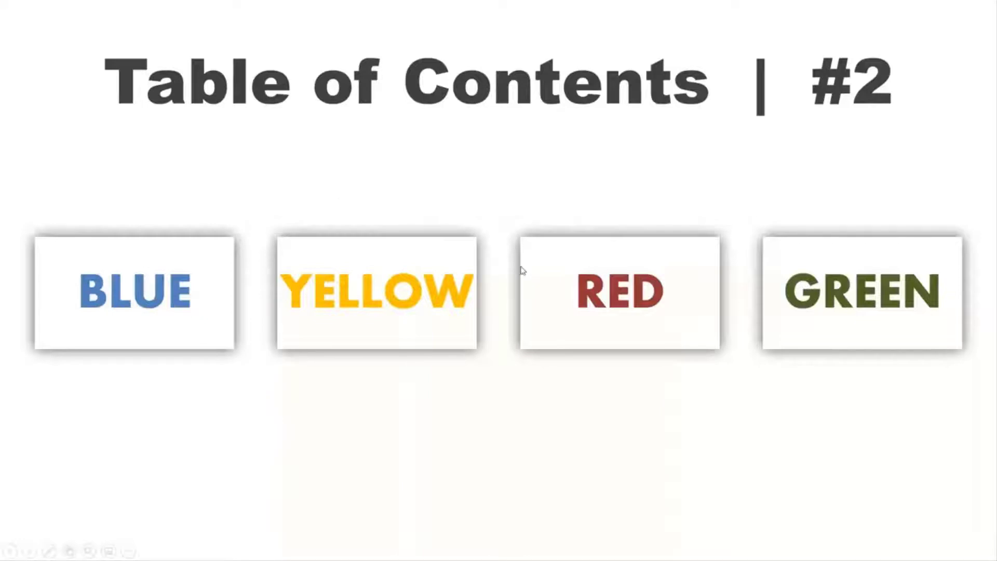
In the slide show, zoom into the RED section and advance to its next slide
click(549, 270)
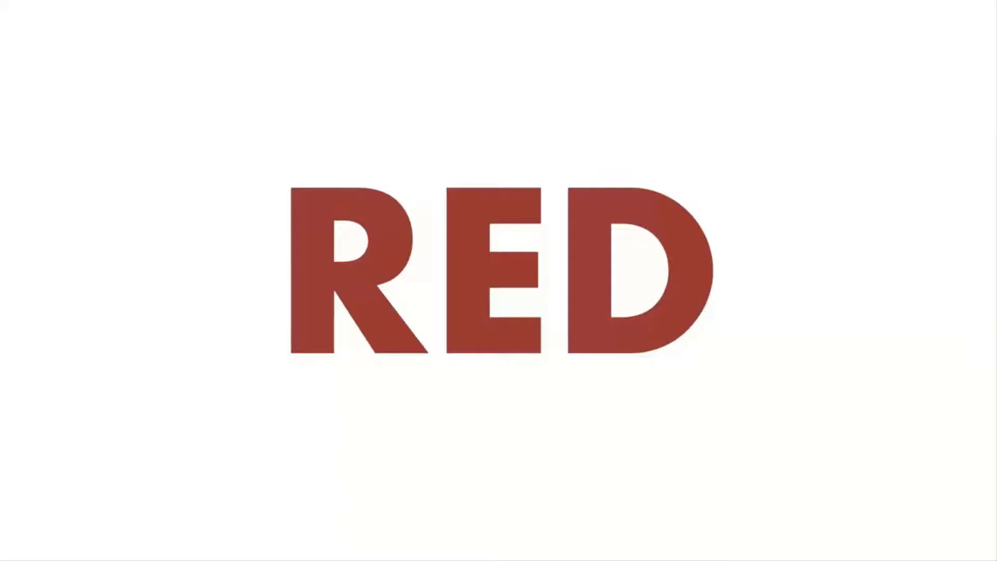
key(Right)
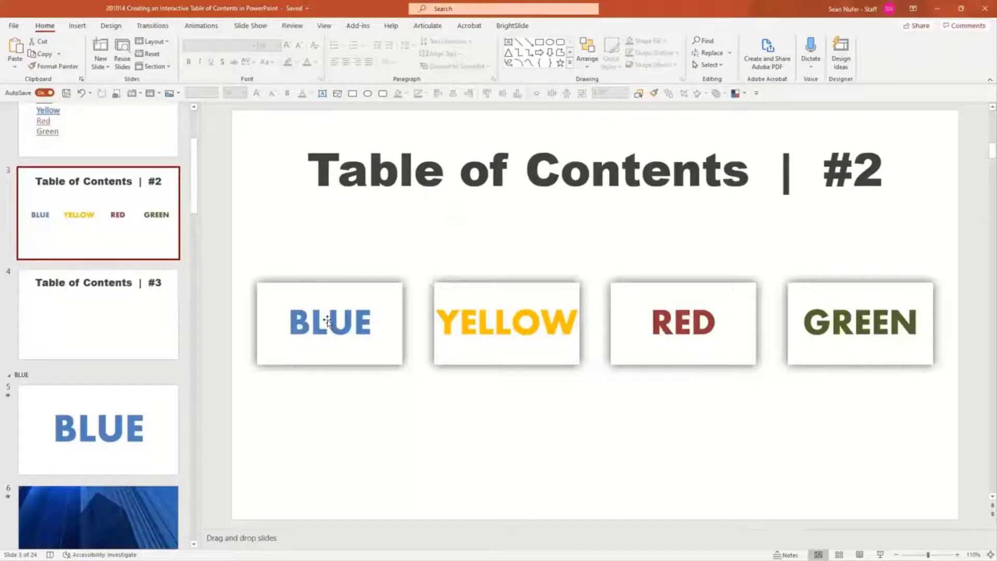
Turn on Return to Zoom for the BLUE zoom and start the show from Table of Contents #2
click(327, 321)
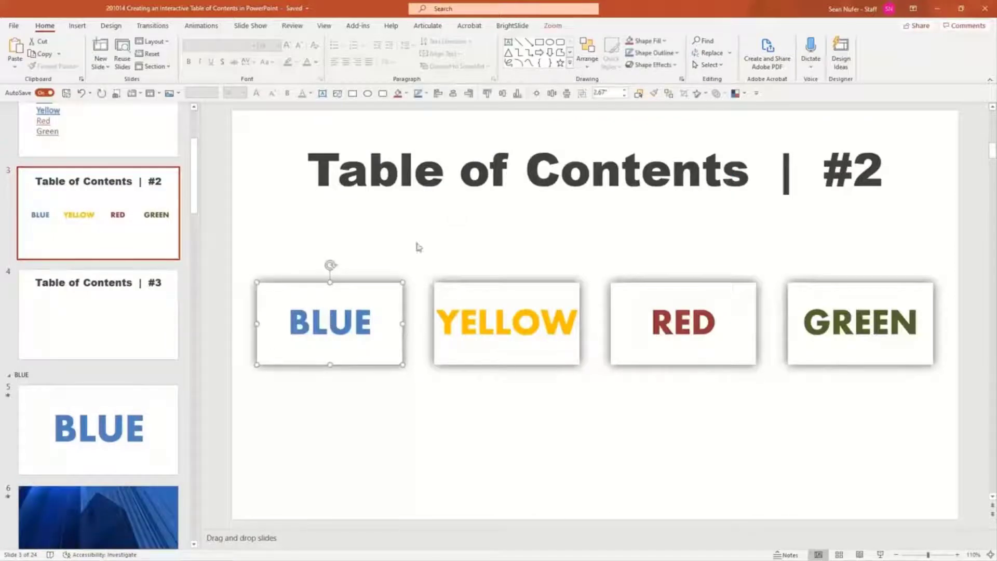
click(553, 26)
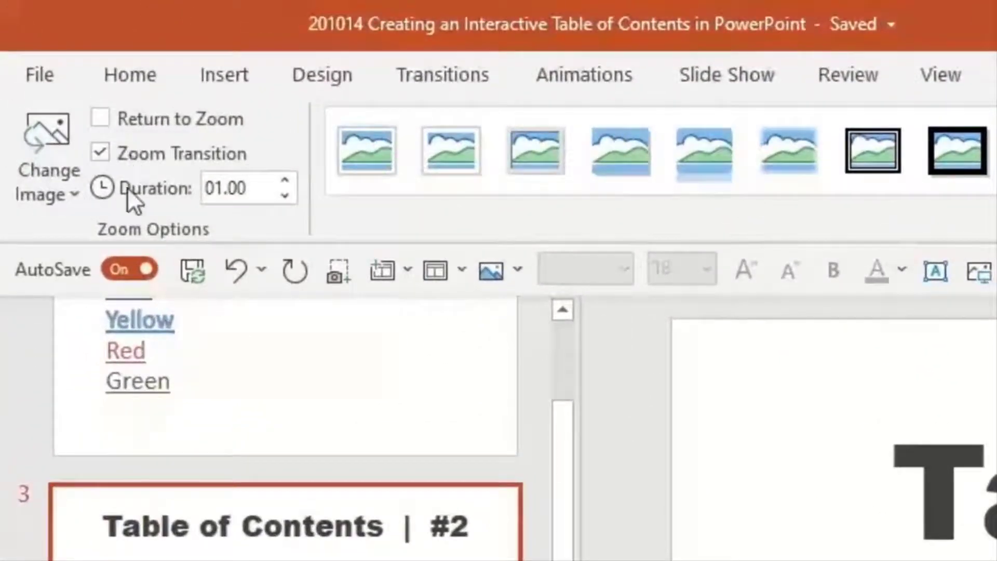
click(101, 117)
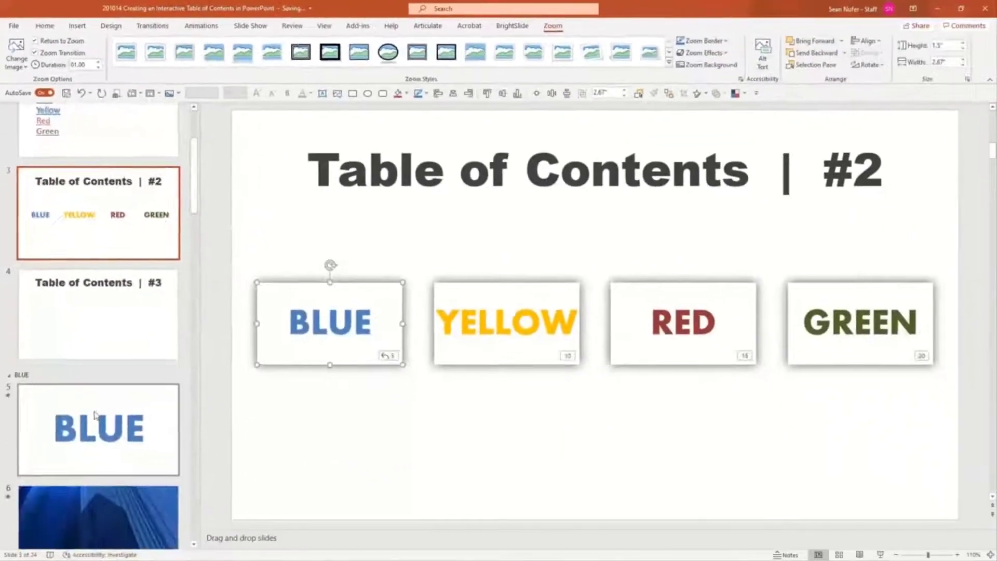
scroll(94, 417, down, 10)
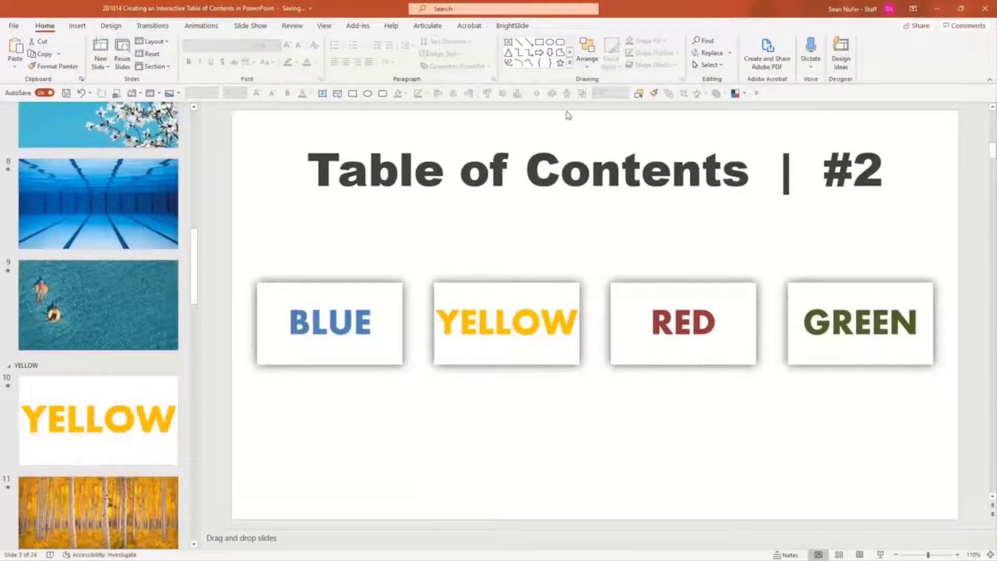
click(385, 355)
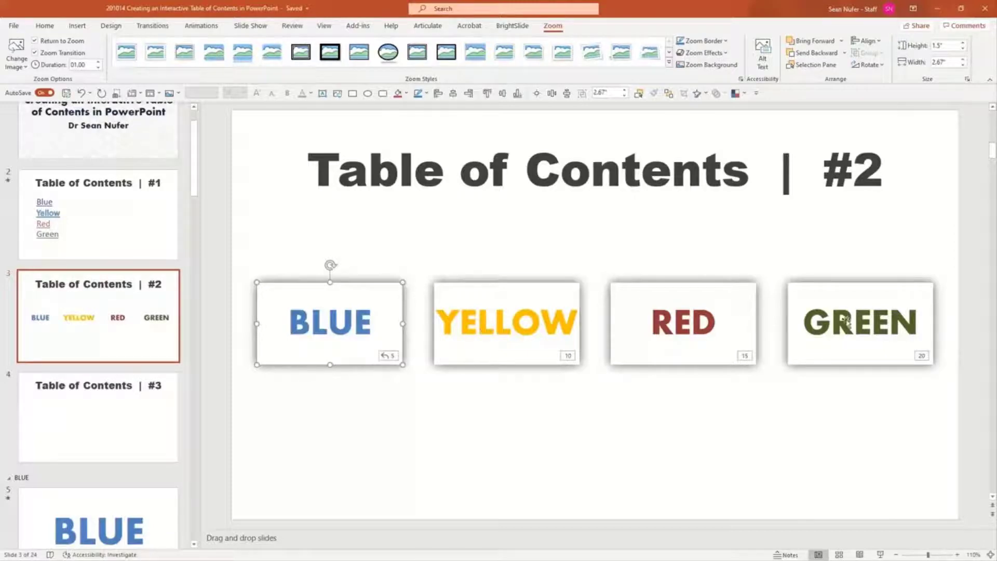
click(548, 347)
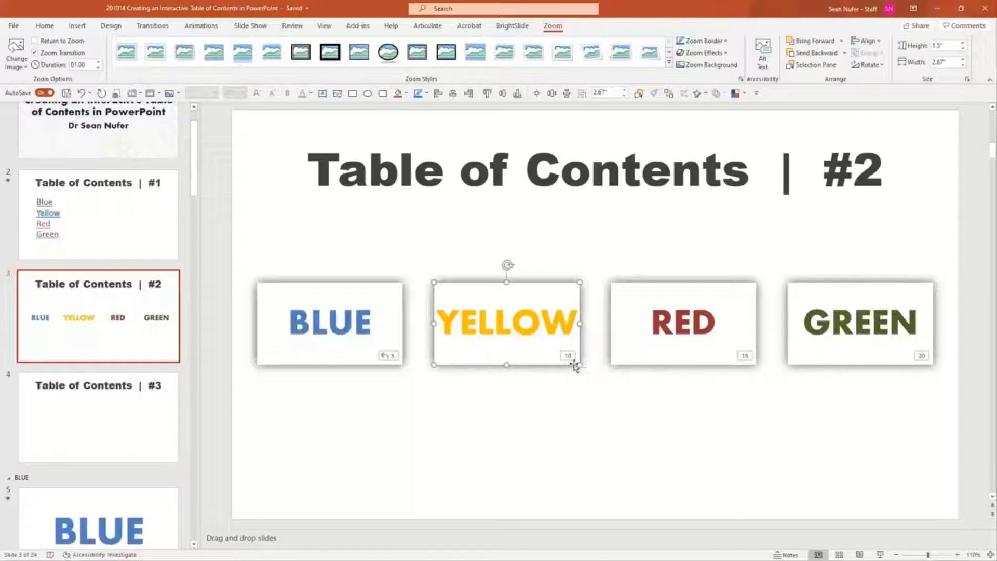
key(shift+F5)
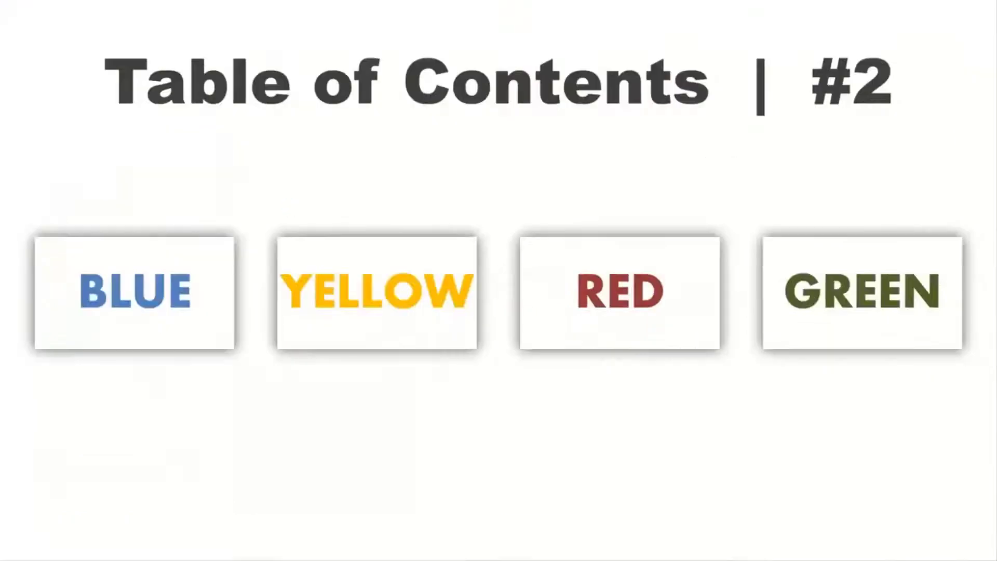
Test BLUE's zoom and return in the show, then exit back to Table of Contents #2
click(175, 294)
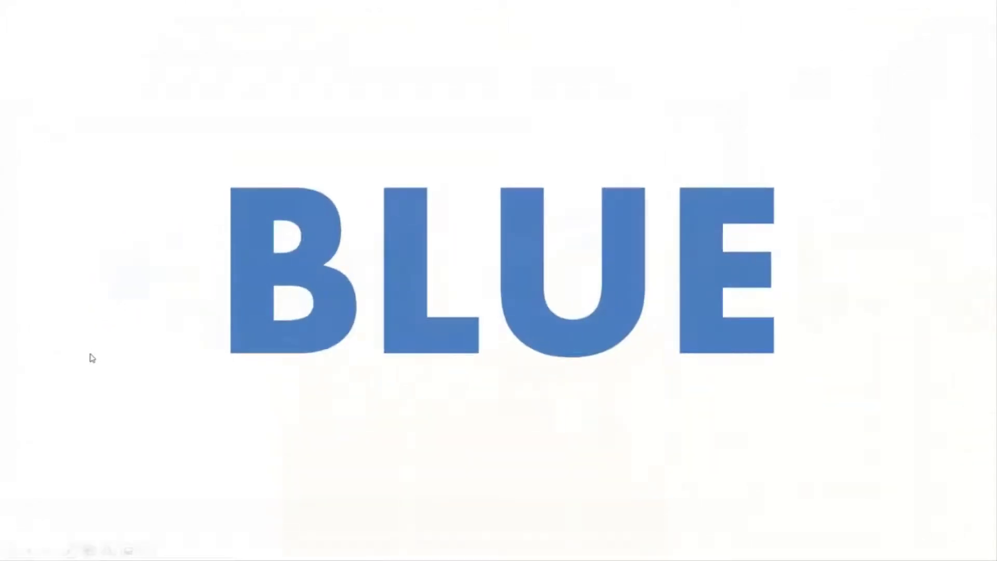
click(89, 358)
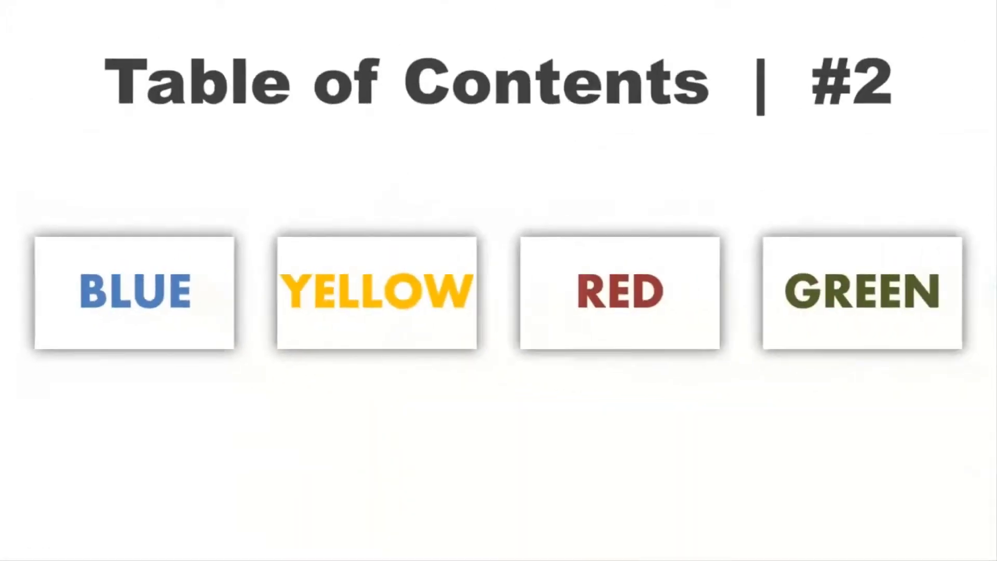
key(Escape)
click(94, 257)
Tick Return to Zoom for the YELLOW, RED and GREEN zooms, then go to Table of Contents #3
click(481, 323)
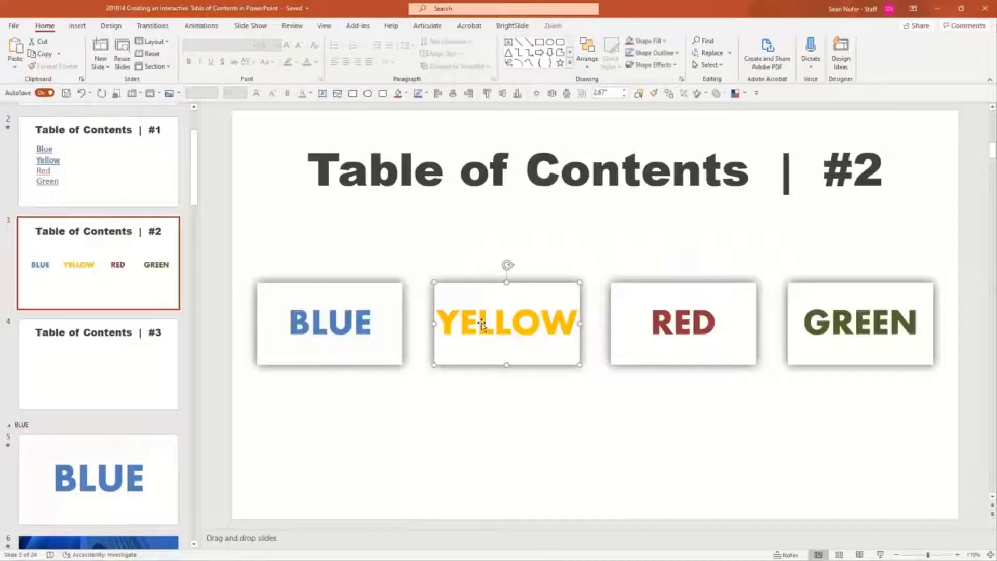
click(553, 26)
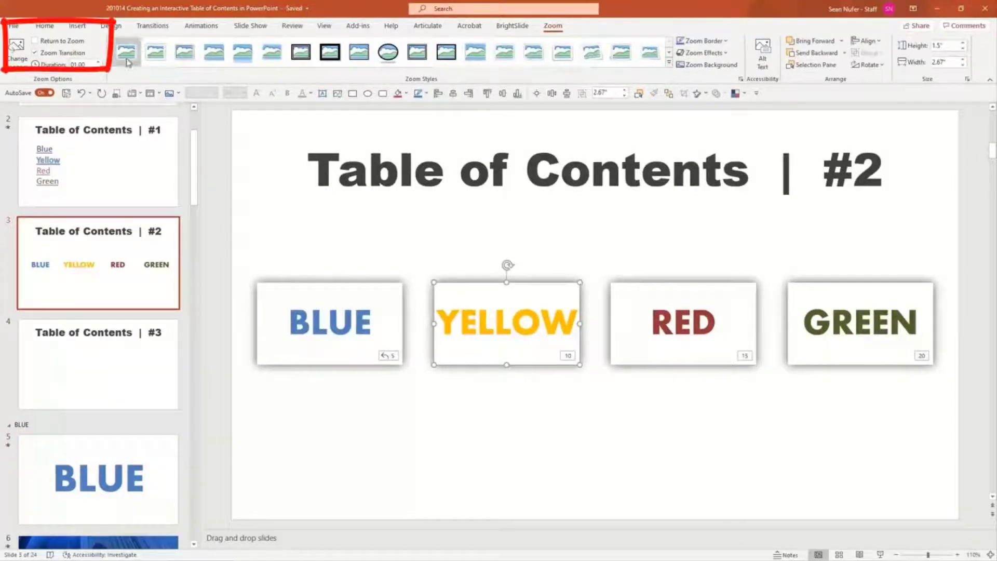
click(69, 45)
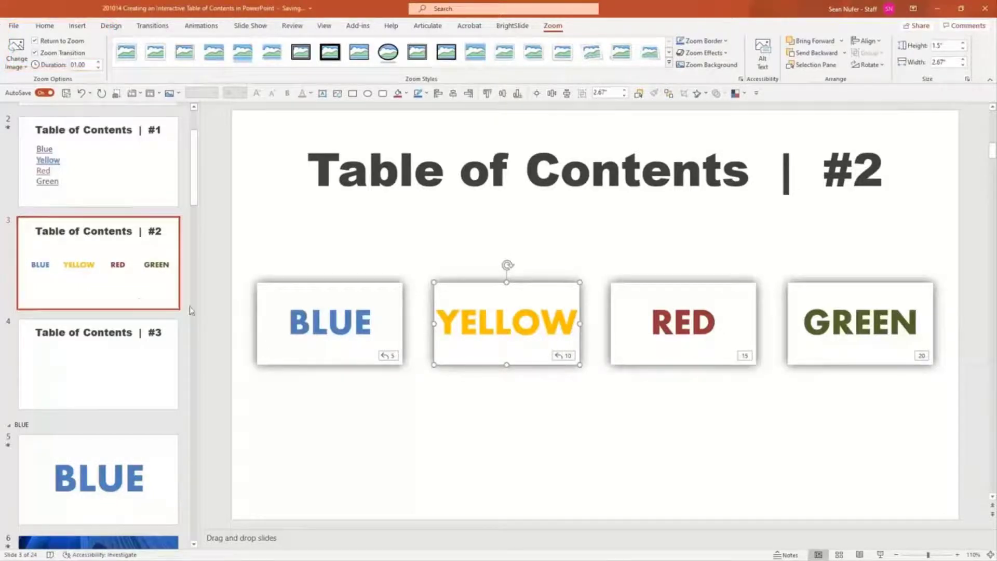
key(Tab)
click(73, 41)
click(828, 306)
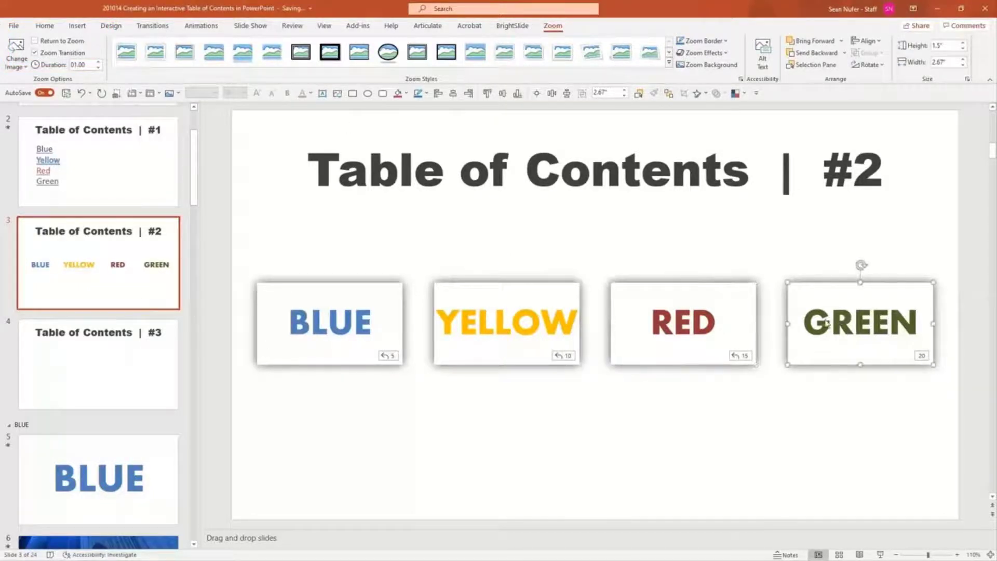
click(45, 41)
key(Tab)
click(80, 374)
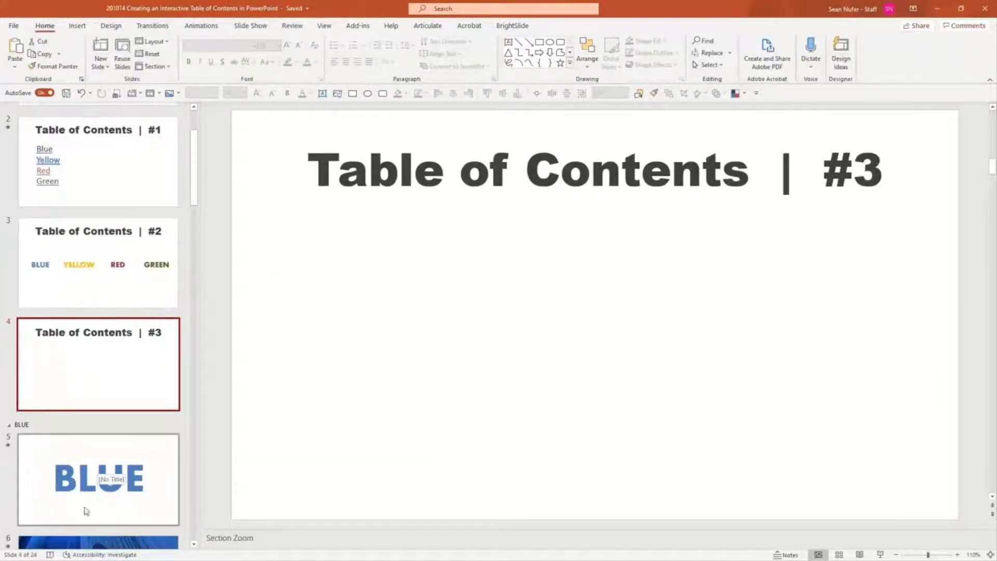
Drag slide 6 onto the contents slide as a zoom, then delete it again
scroll(102, 482, down, 1)
scroll(101, 482, down, 3)
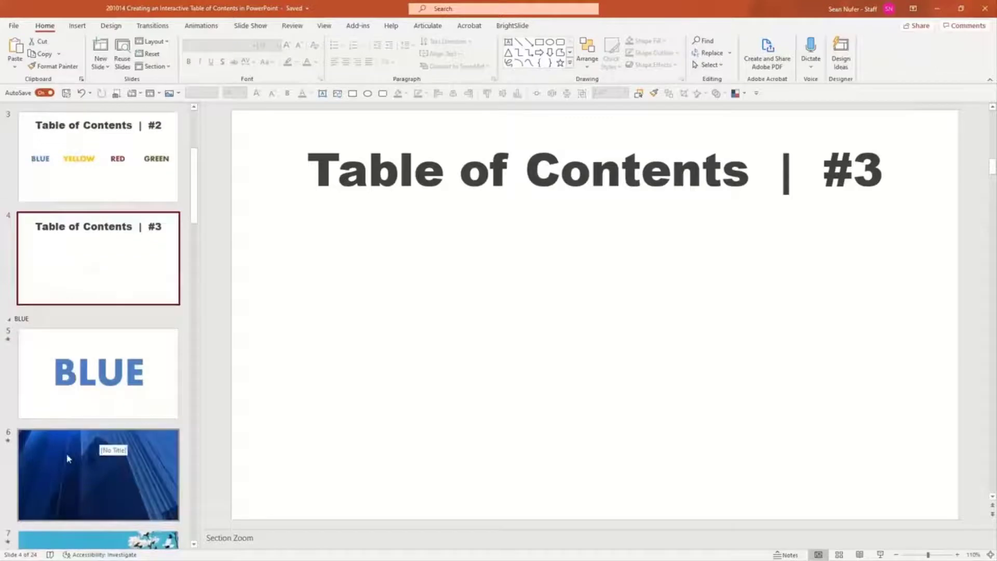
drag(73, 474, 513, 331)
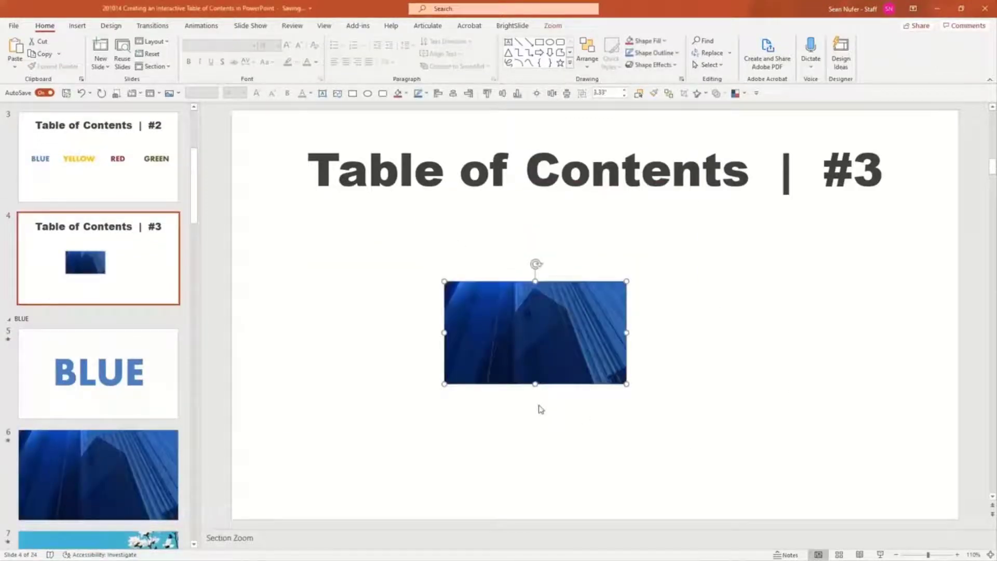
key(Delete)
Insert Slide Zooms for slides 10, 11, 12, 13 and 14 via Insert > Zoom
click(77, 25)
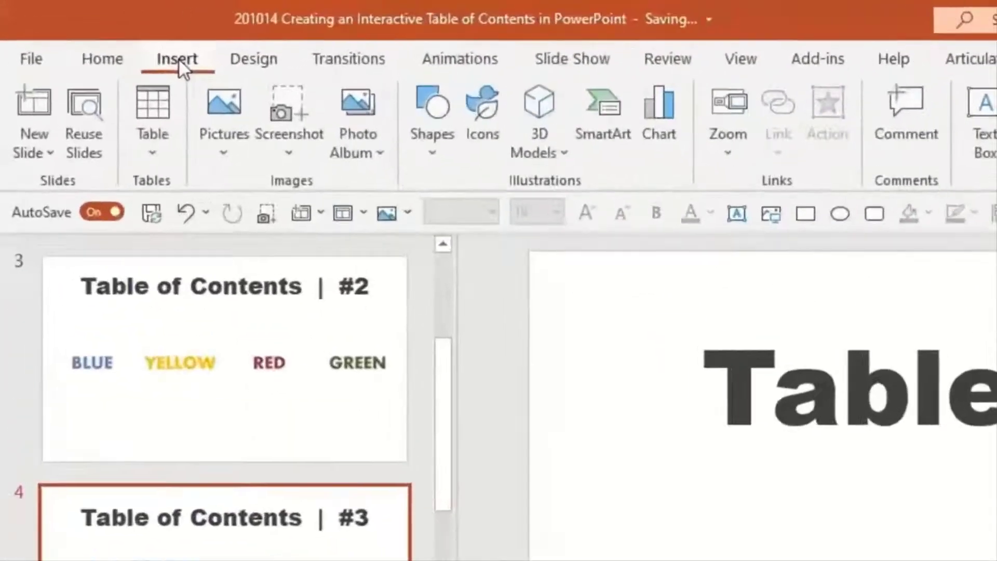
click(741, 152)
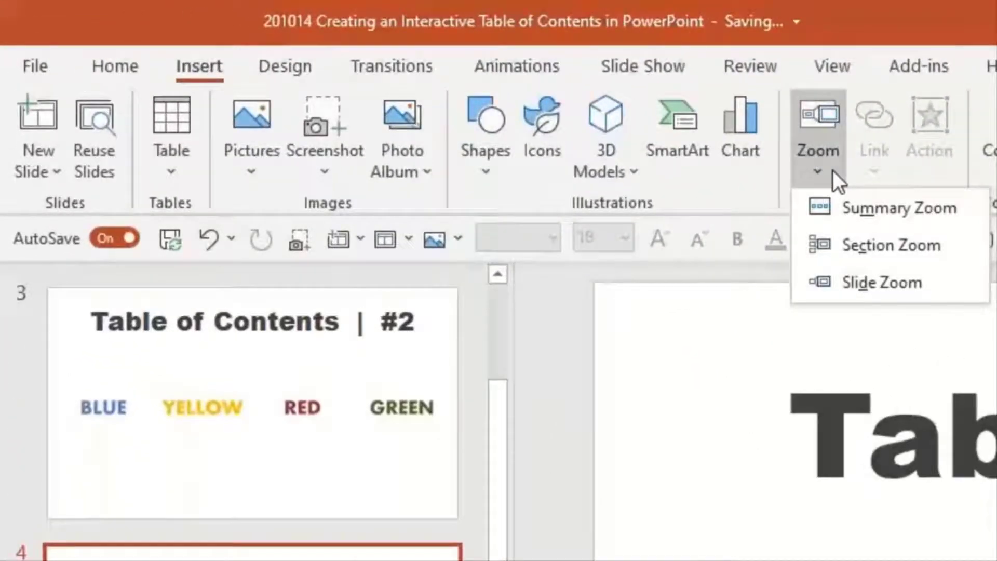
click(839, 279)
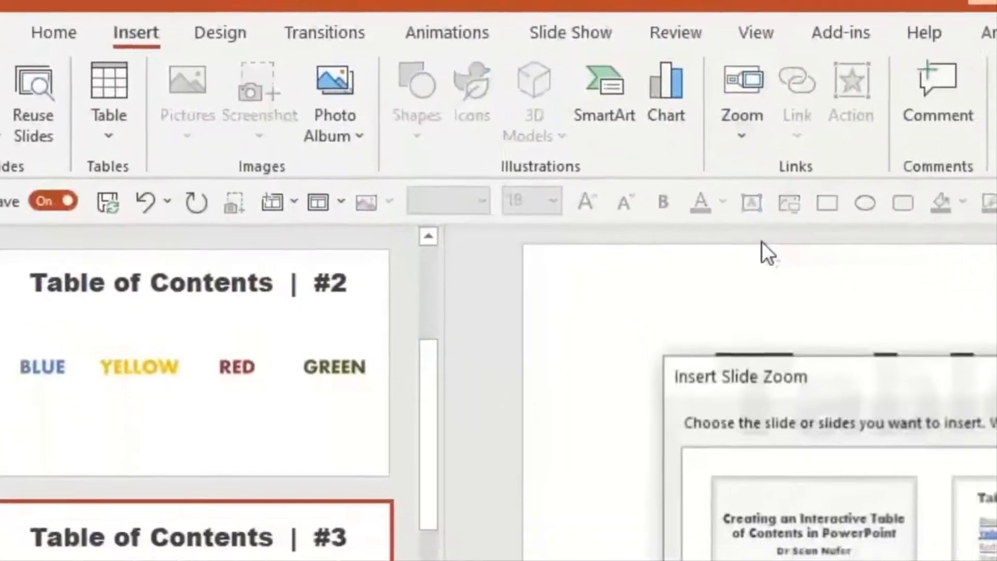
scroll(598, 407, down, 2)
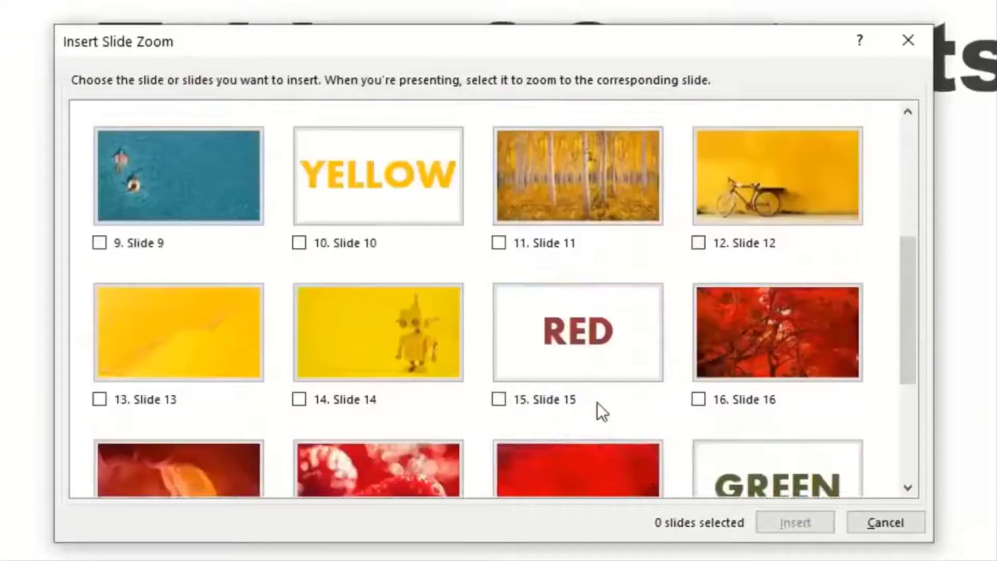
scroll(590, 410, up, 1)
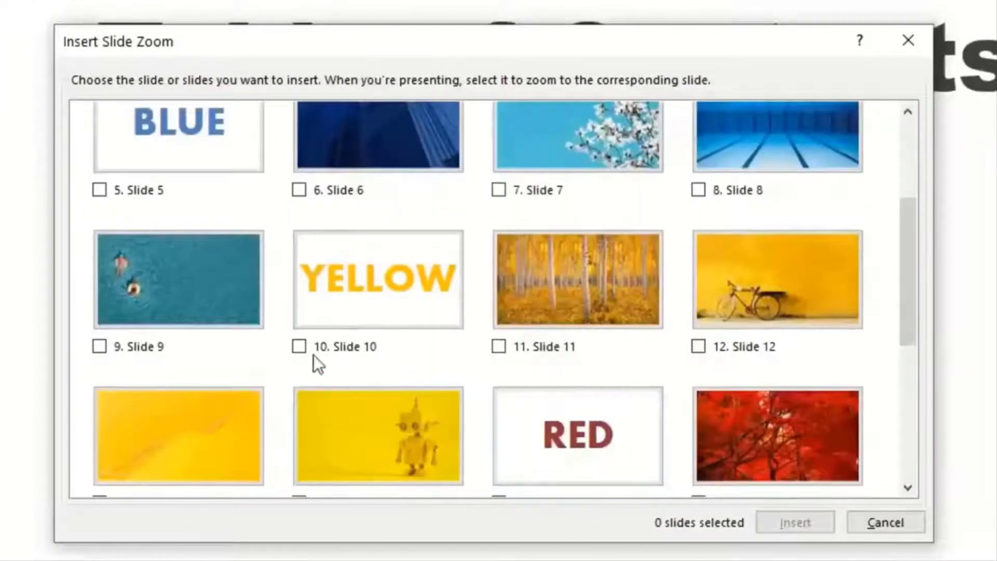
click(299, 346)
click(499, 347)
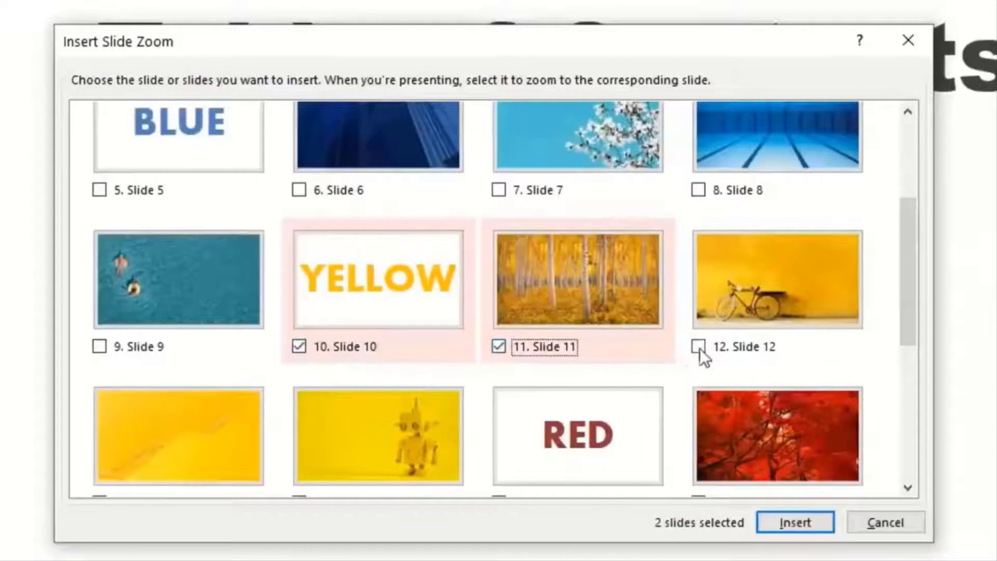
click(699, 346)
click(254, 434)
click(321, 434)
scroll(489, 431, down, 1)
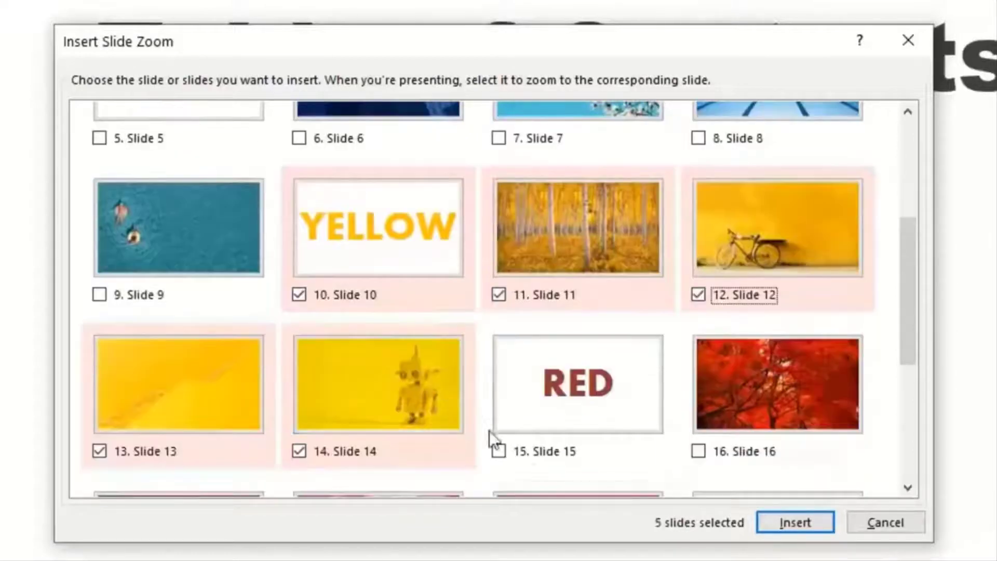
click(792, 524)
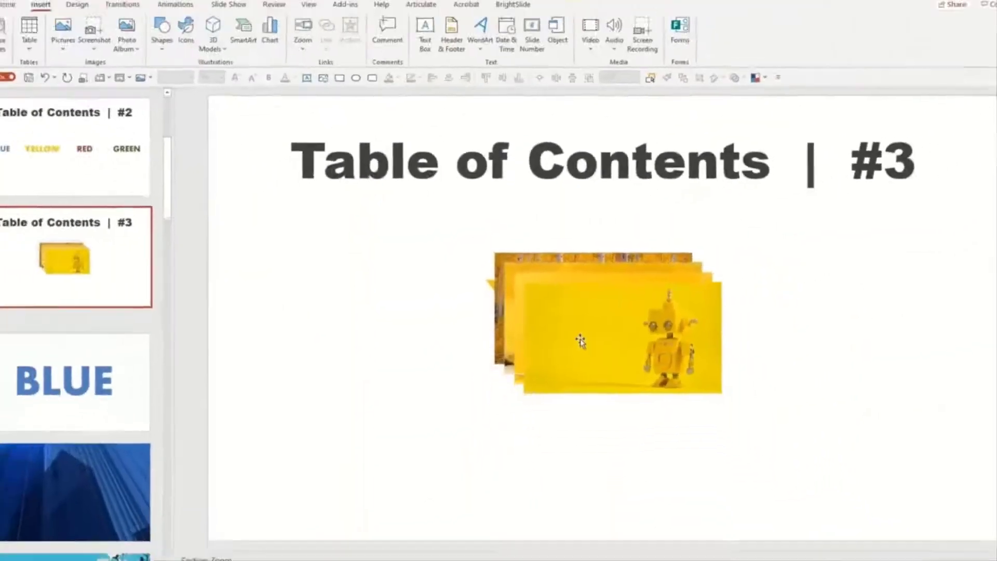
Spread the YELLOW box and picture zooms apart, shrink them together, and move the robot zoom right
drag(661, 404, 996, 371)
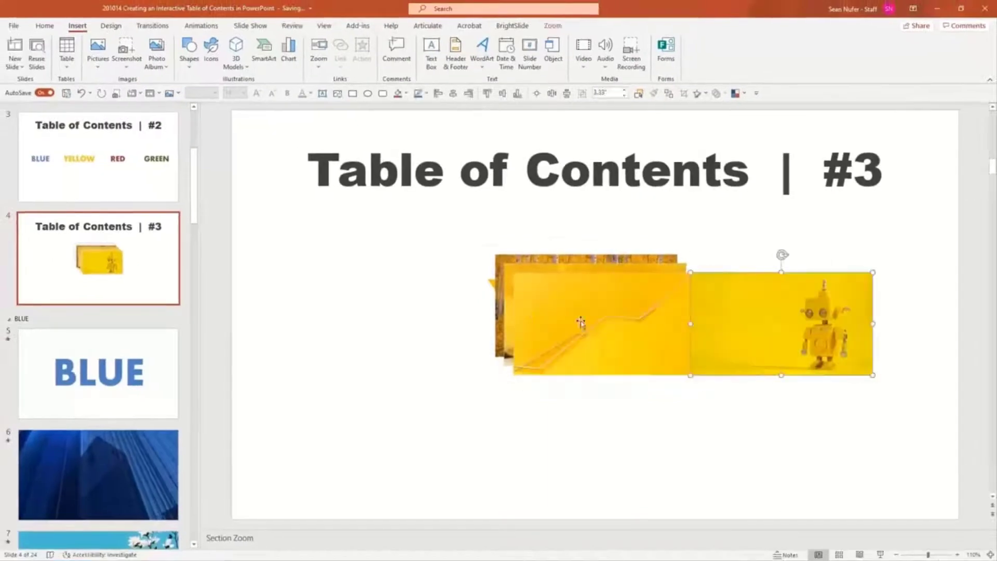
drag(491, 260, 249, 279)
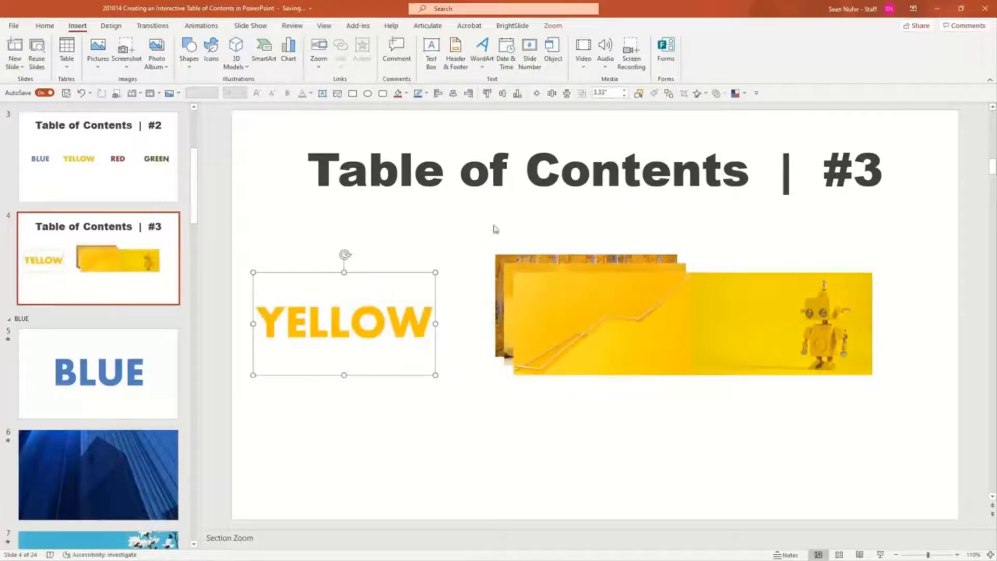
drag(237, 211, 933, 454)
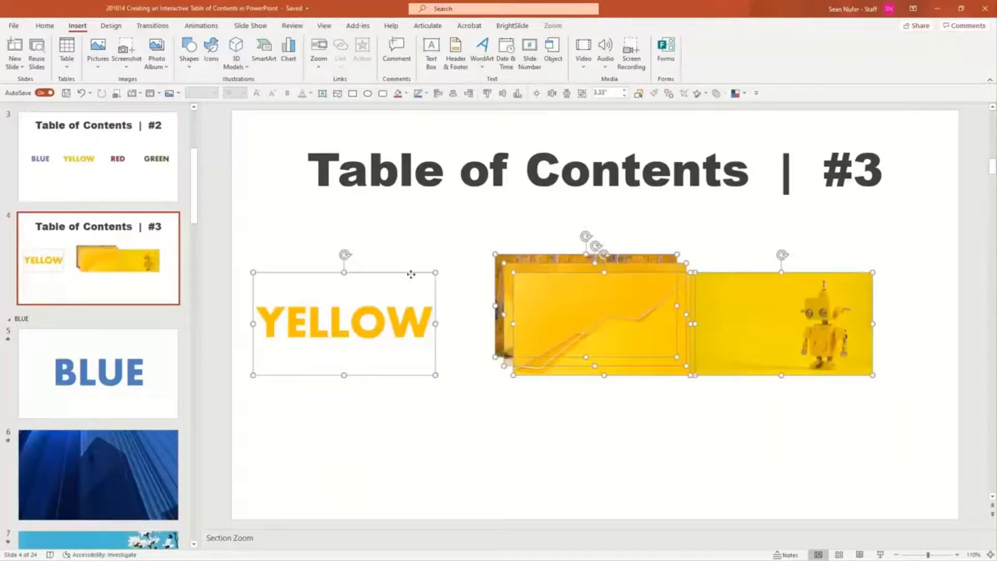
drag(435, 376, 358, 331)
click(752, 349)
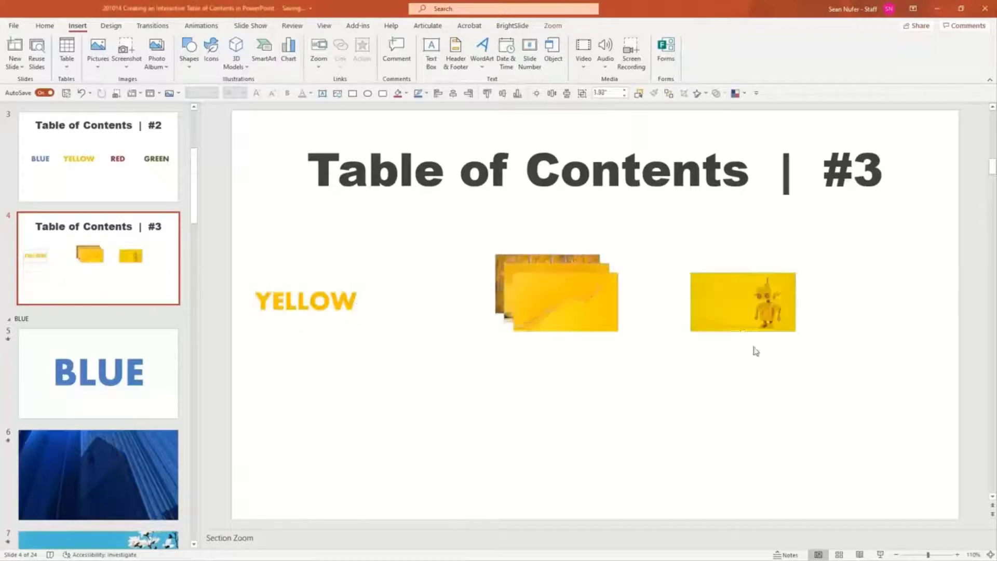
drag(738, 308, 878, 329)
click(248, 231)
Align the YELLOW box and four picture zooms to the middle and distribute them horizontally
drag(234, 217, 980, 405)
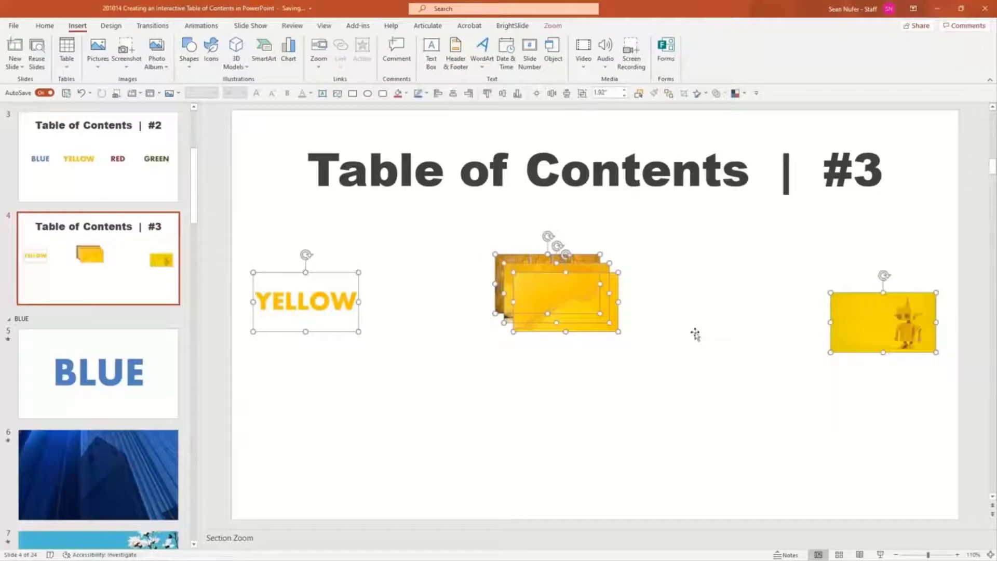
click(503, 94)
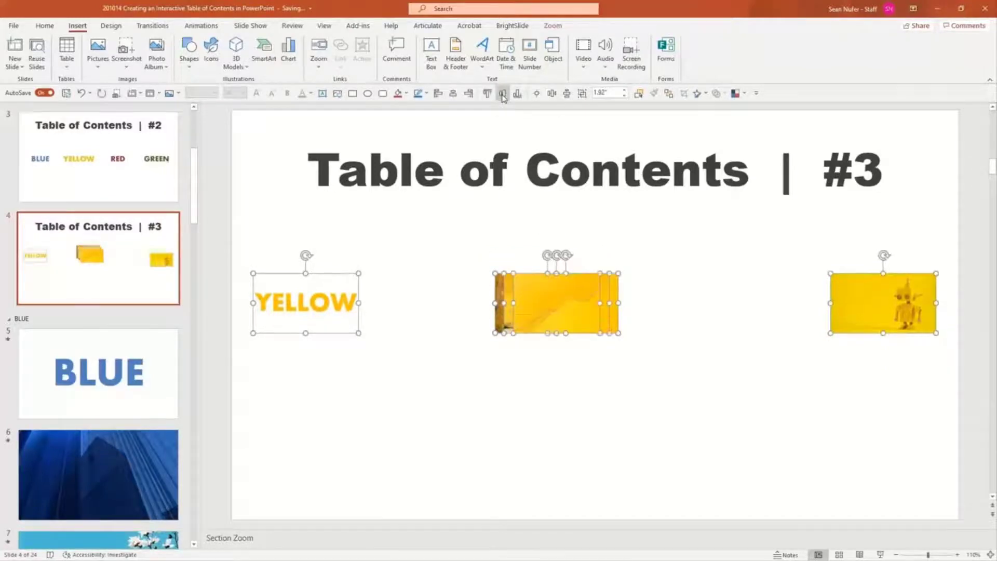
click(552, 95)
click(462, 498)
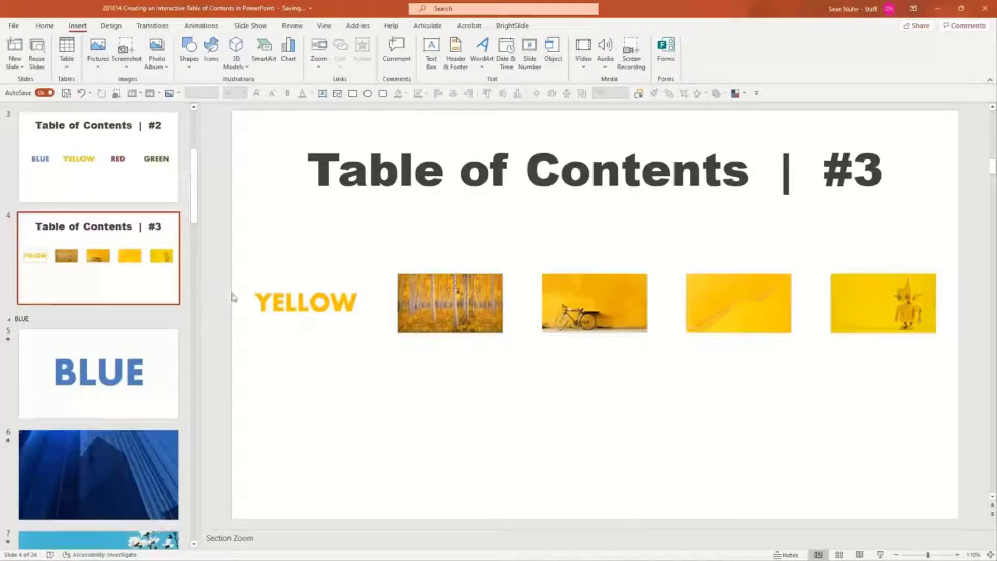
Insert slide zooms for slides 6, 7, 8 and 12
click(319, 59)
click(333, 109)
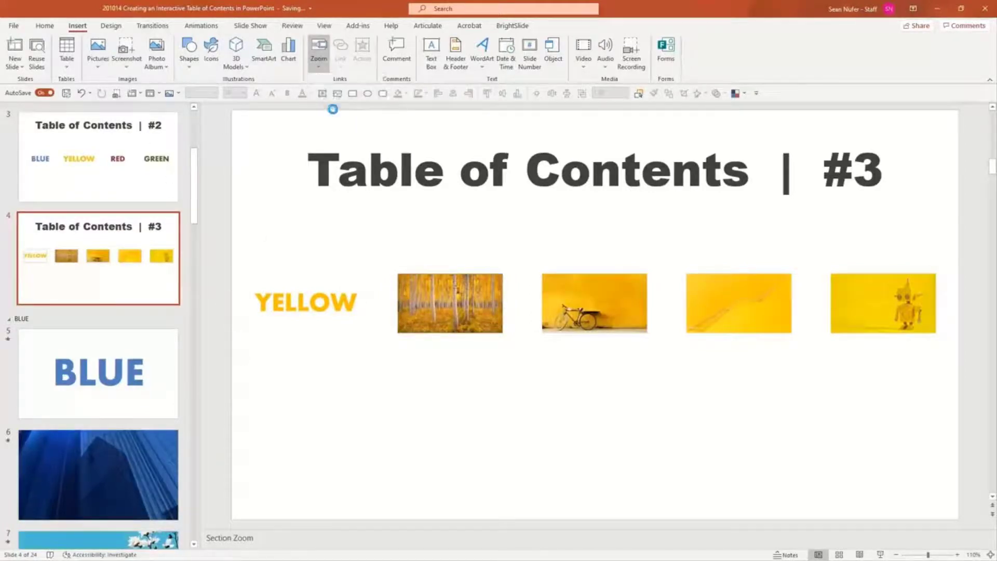
scroll(451, 270, down, 2)
click(518, 265)
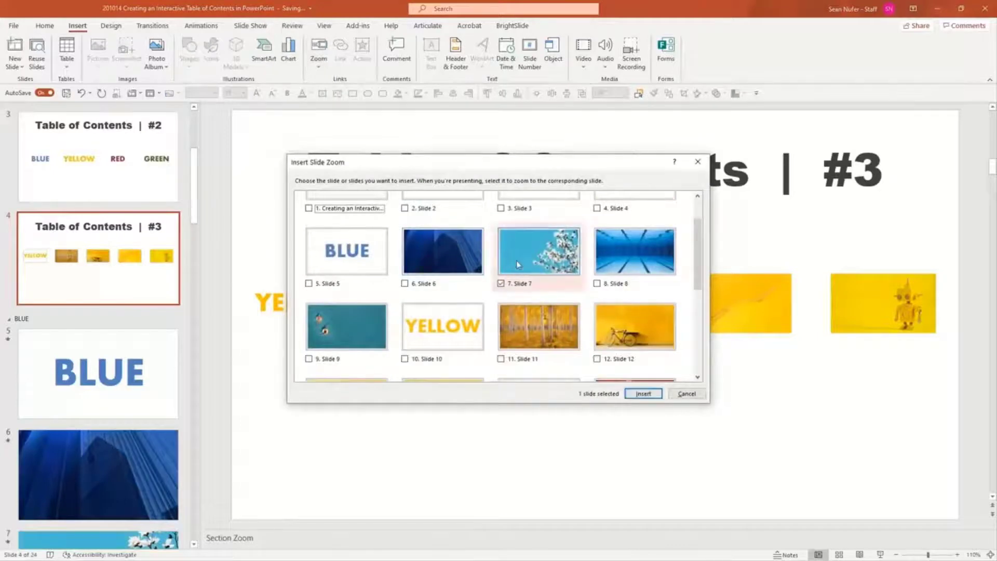
click(443, 251)
click(634, 251)
click(634, 326)
click(643, 393)
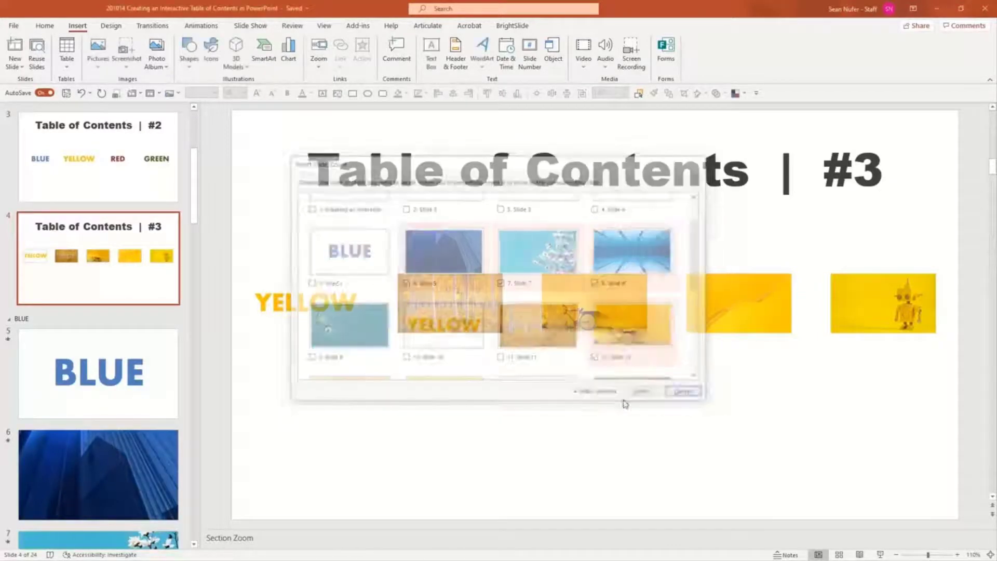